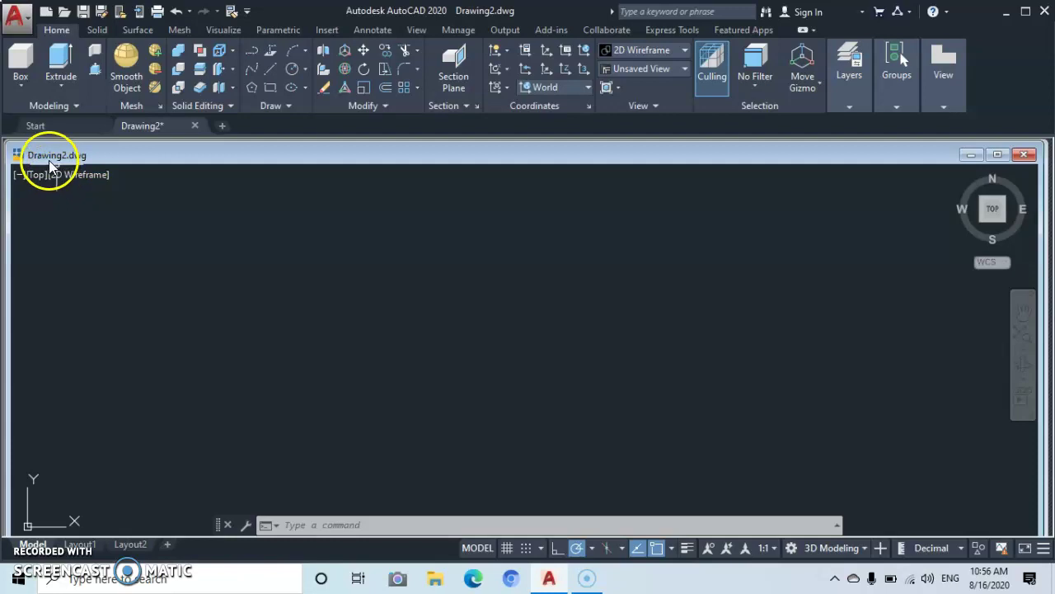
pyautogui.click(61, 85)
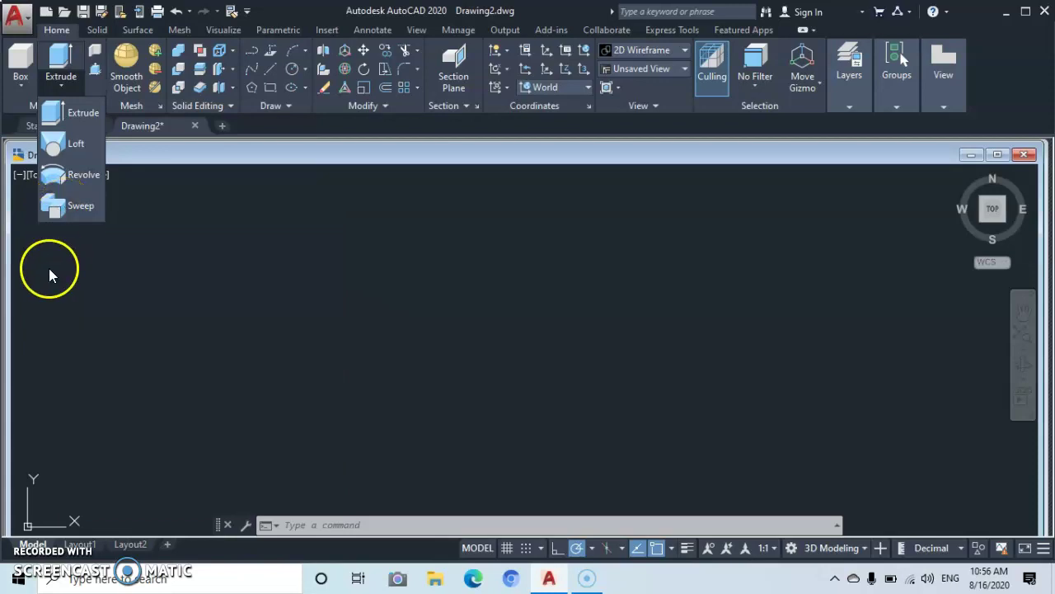
pyautogui.click(103, 269)
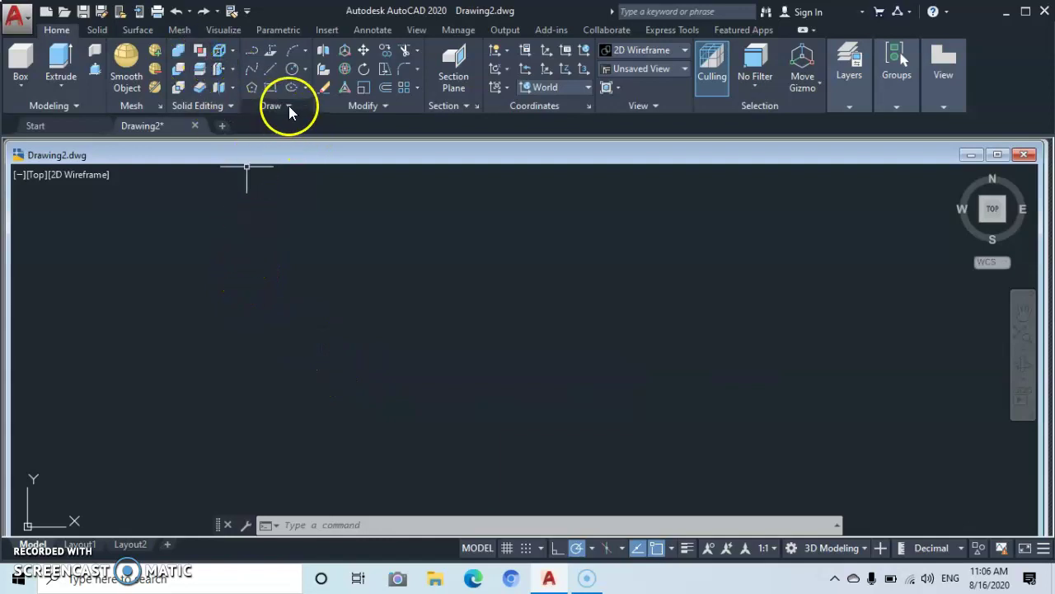
# Draw an open wavy spline through five points, with two crests and one trough between them.
pyautogui.click(251, 75)
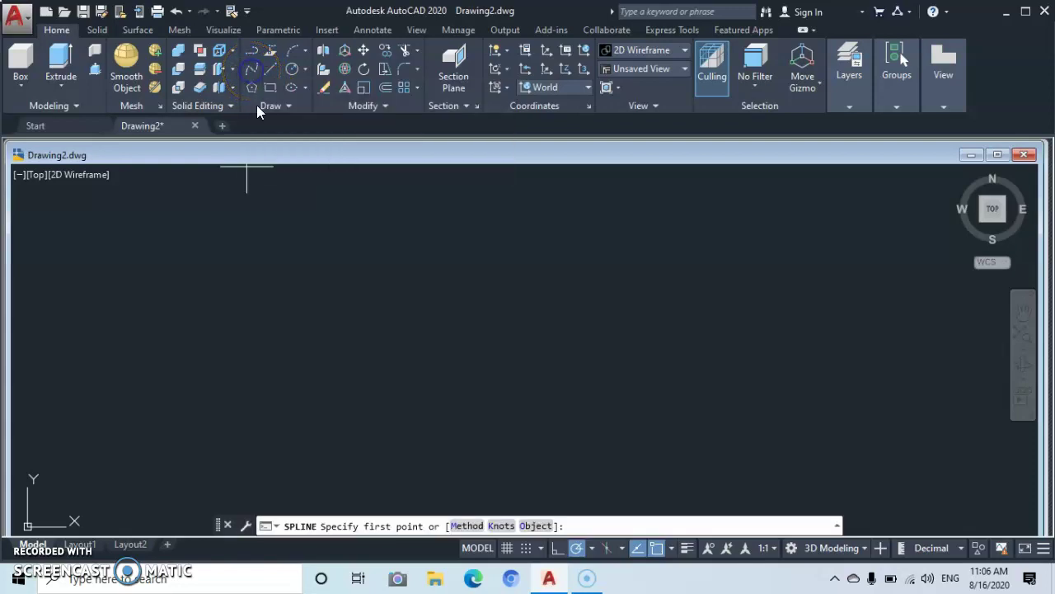
pyautogui.click(295, 409)
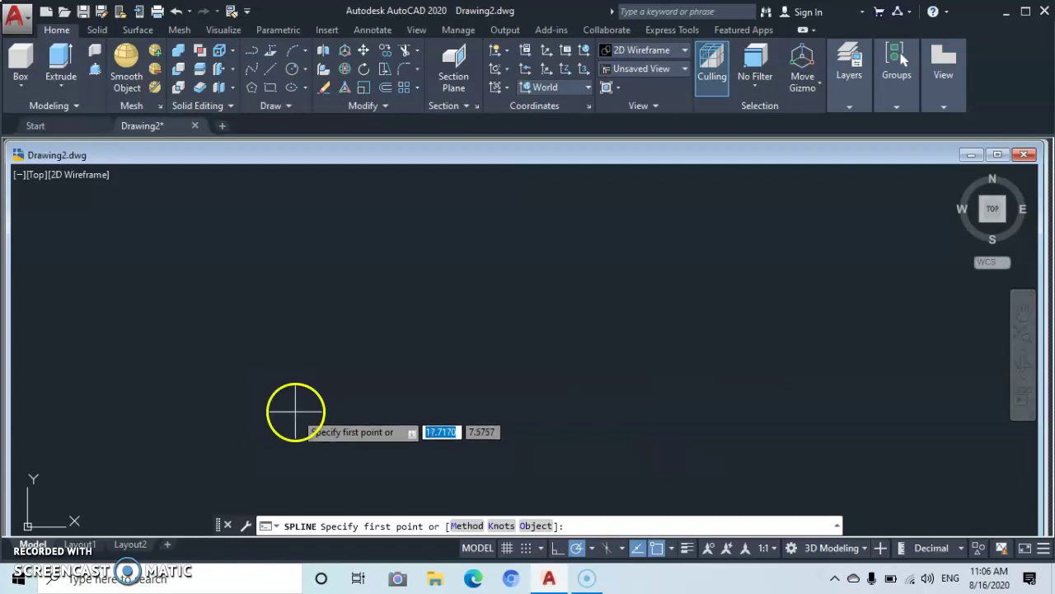
pyautogui.click(430, 260)
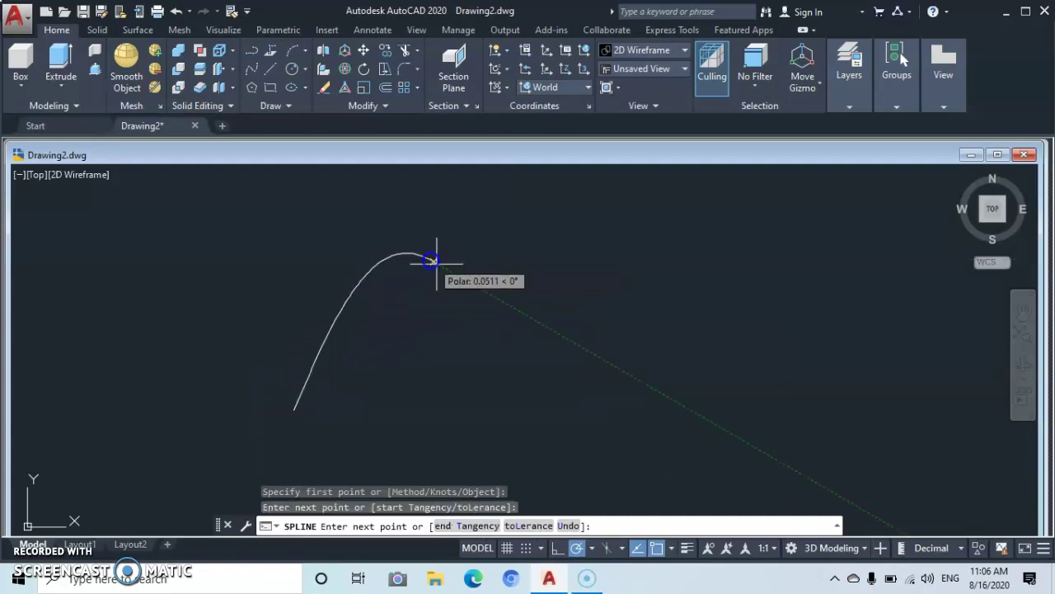
pyautogui.click(605, 392)
pyautogui.click(732, 224)
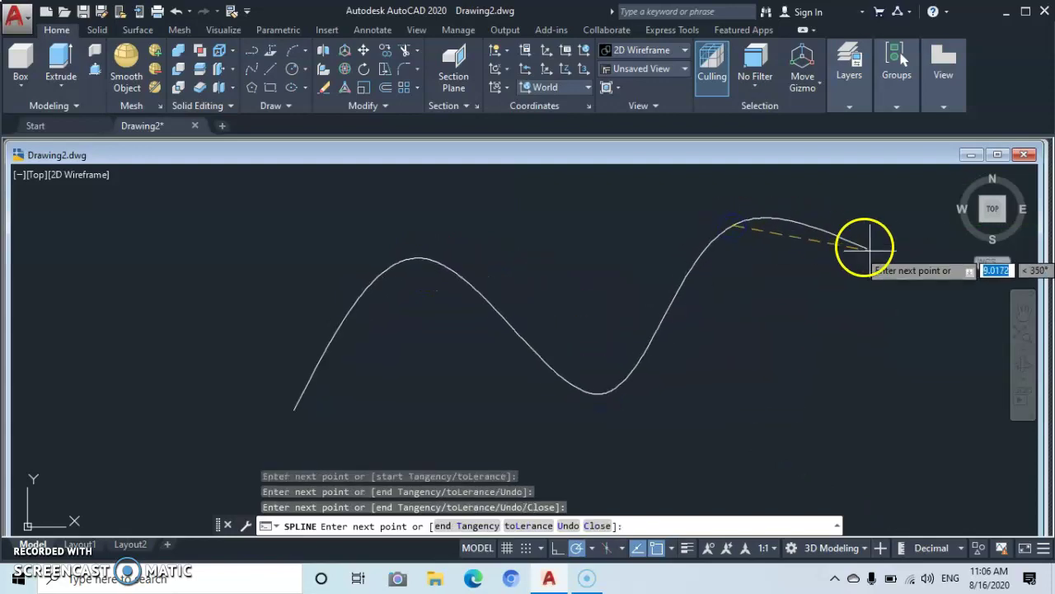
pyautogui.click(890, 268)
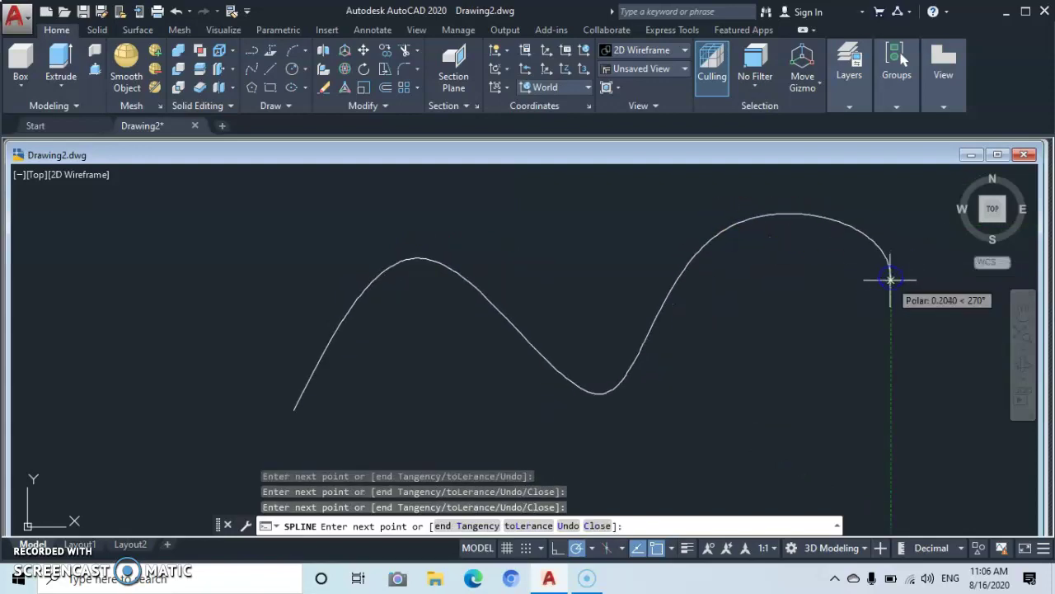
pyautogui.press('Return')
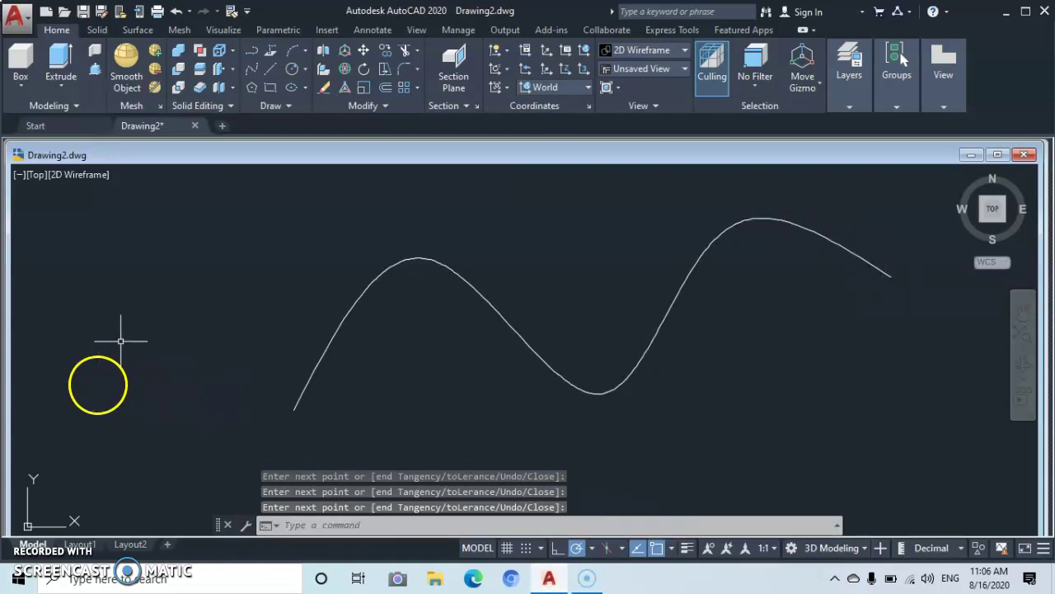
# Draw a five-sided polygon centred on the spline's lower starting end, inscribed in a circle of about 2 units radius.
pyautogui.click(250, 87)
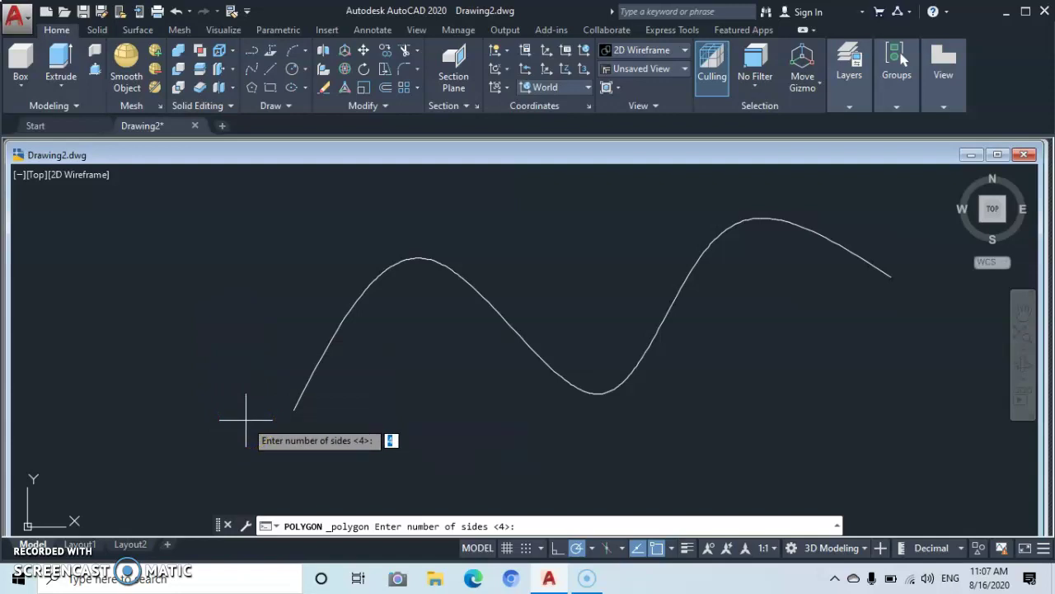
pyautogui.press('Return')
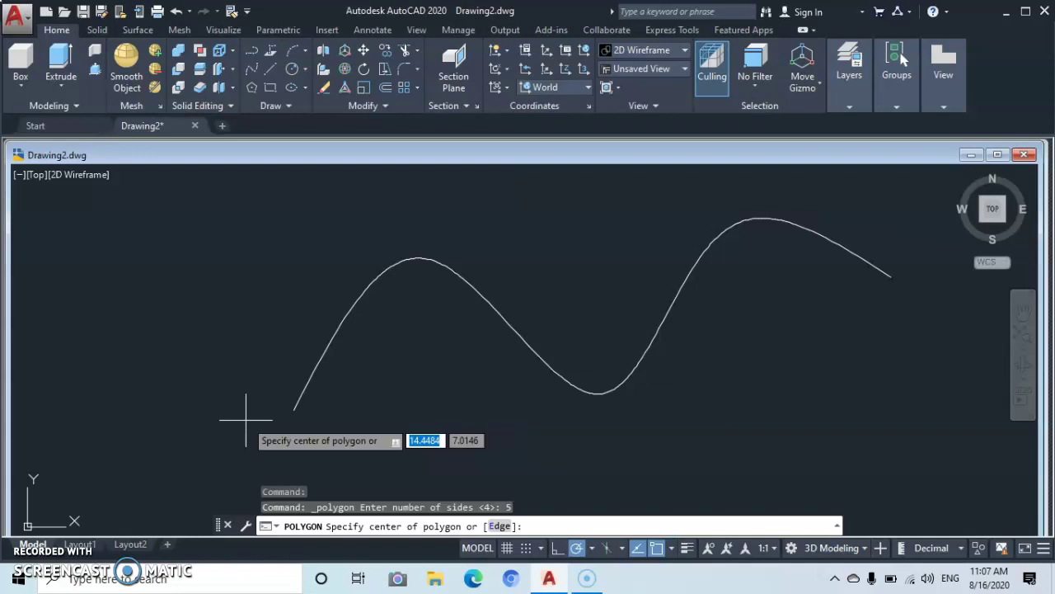
pyautogui.click(293, 408)
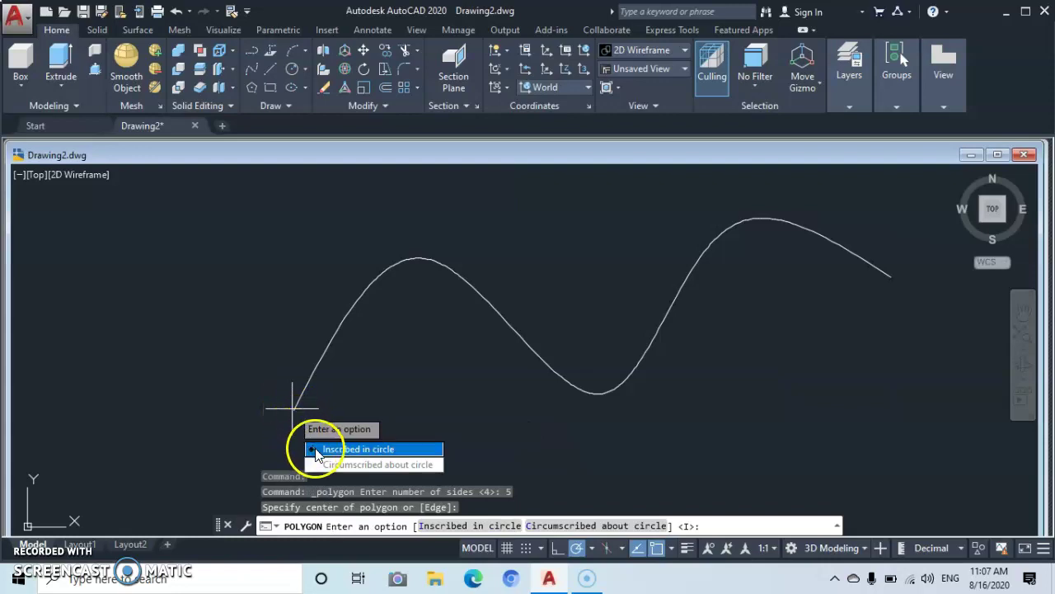
pyautogui.click(384, 449)
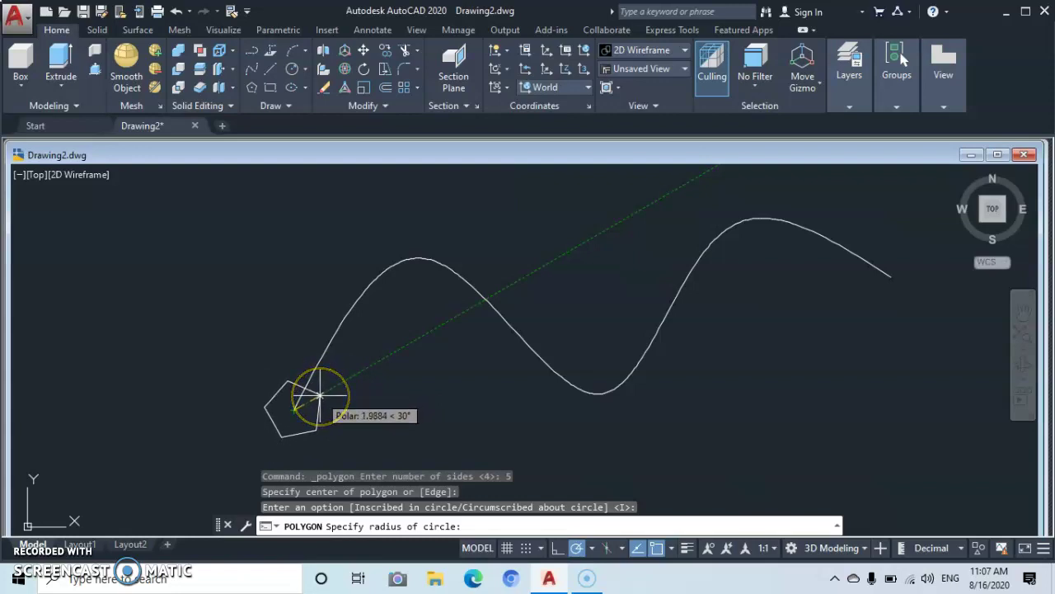
pyautogui.click(318, 397)
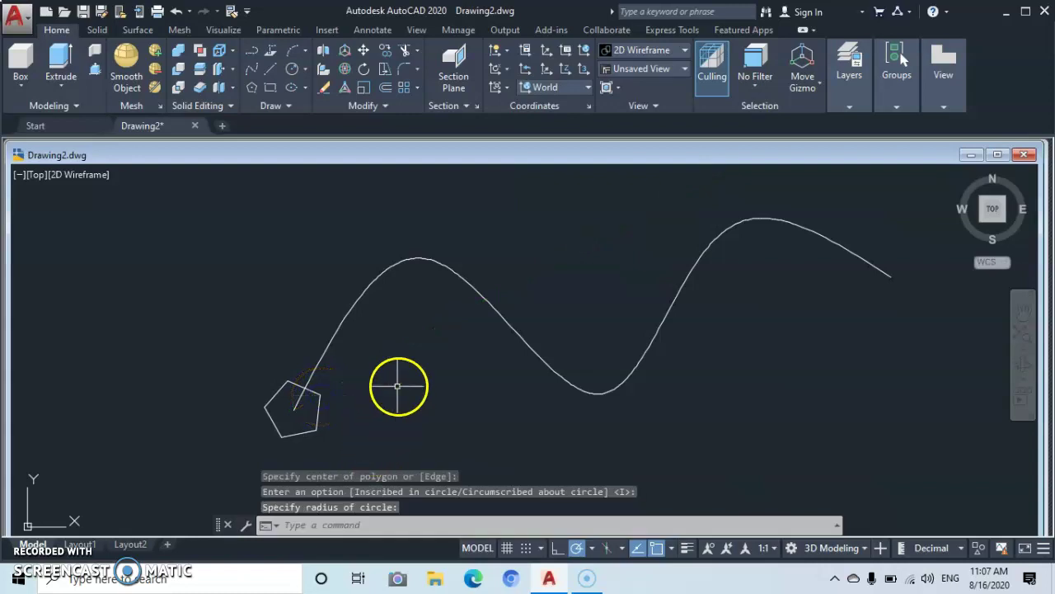
pyautogui.moveTo(321, 404)
pyautogui.mouseDown()
pyautogui.moveTo(311, 434)
pyautogui.moveTo(277, 443)
pyautogui.moveTo(264, 397)
pyautogui.moveTo(276, 388)
pyautogui.moveTo(264, 411)
pyautogui.moveTo(278, 431)
pyautogui.moveTo(310, 435)
pyautogui.moveTo(317, 406)
pyautogui.mouseUp()
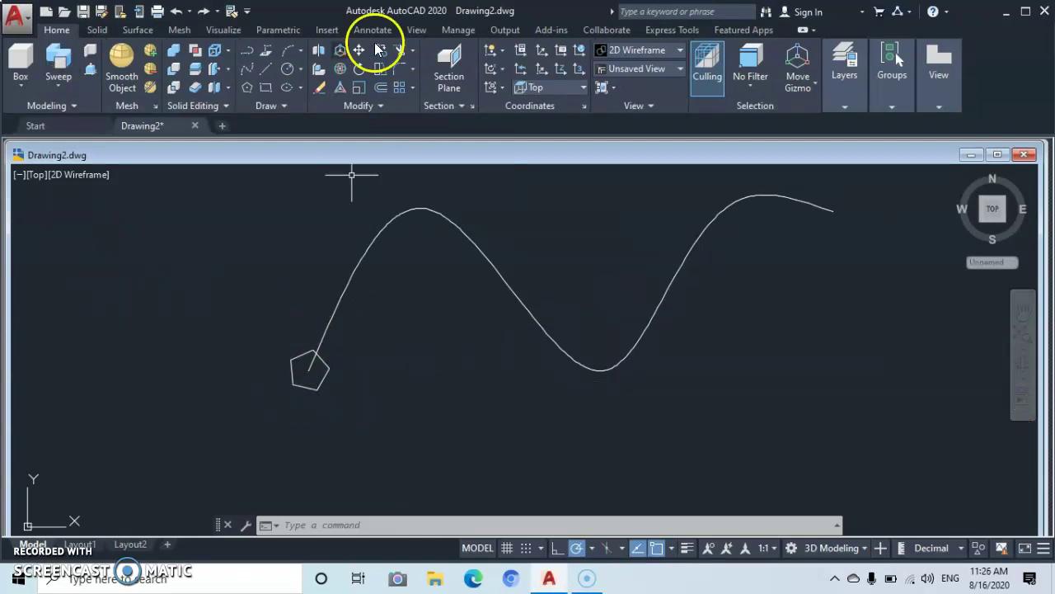
# Sweep the pentagon as a solid along the wavy spline path.
pyautogui.click(58, 83)
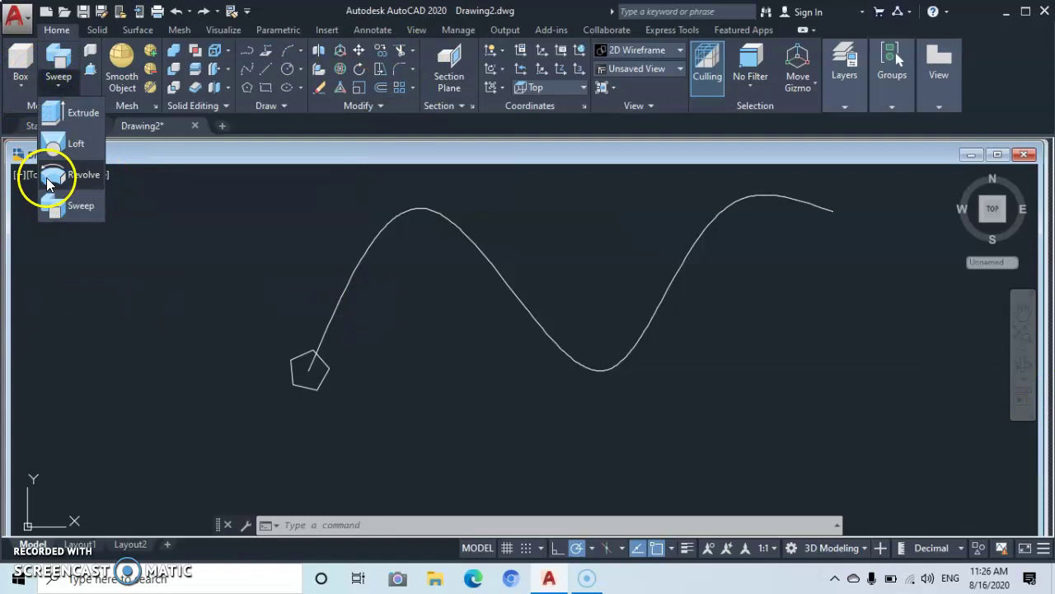
pyautogui.click(57, 208)
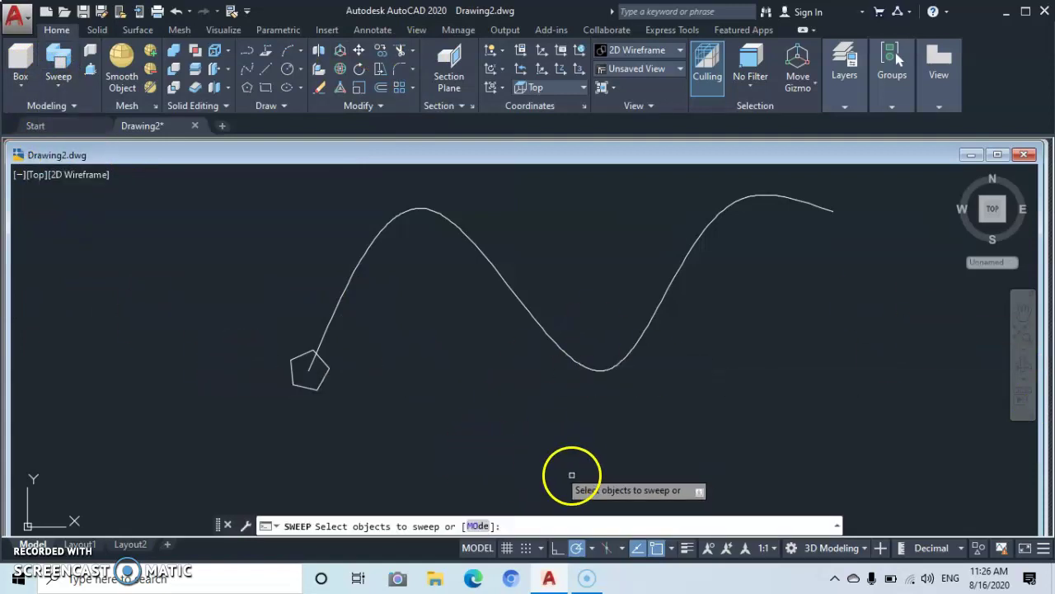
pyautogui.click(293, 385)
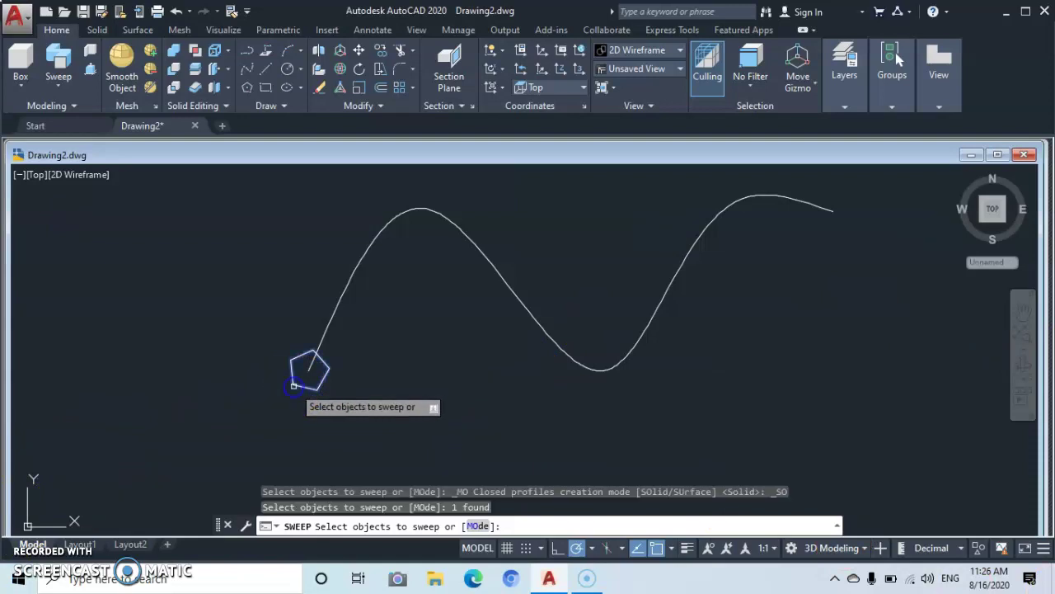
pyautogui.rightClick(317, 434)
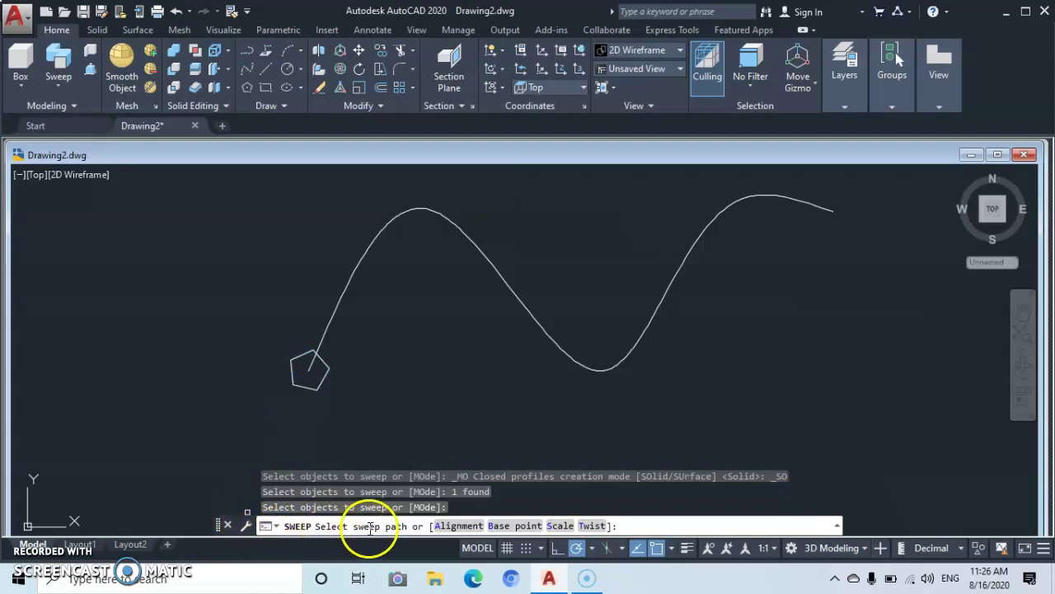
pyautogui.click(348, 282)
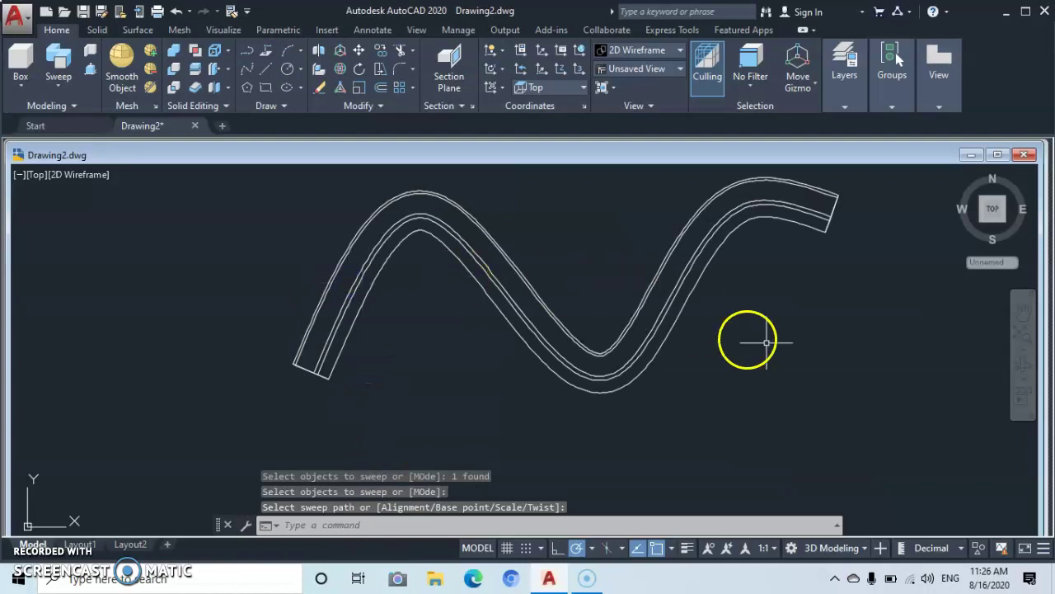
# Switch the model display from a single viewport to multiple viewports.
pyautogui.scroll(2, 593, 349)
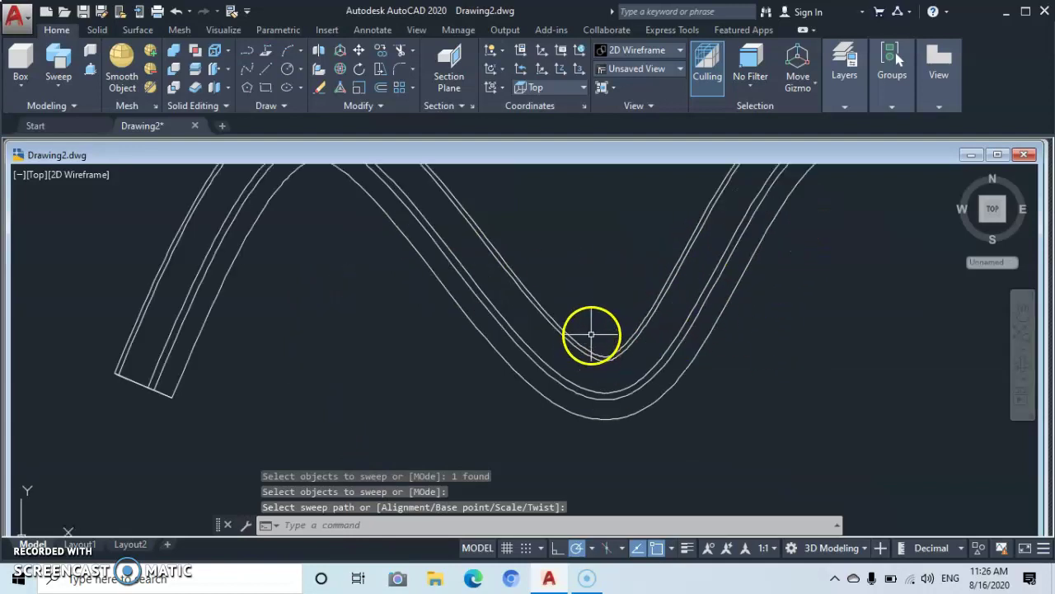
pyautogui.scroll(-2, 591, 327)
pyautogui.moveTo(590, 328); pyautogui.dragTo(533, 350, button='middle')
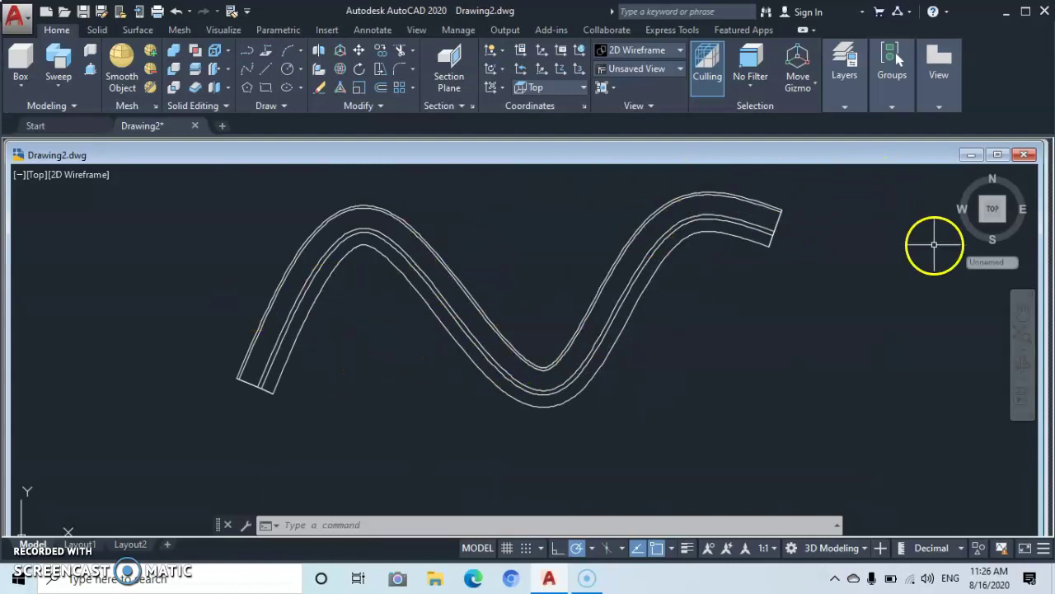
pyautogui.click(843, 74)
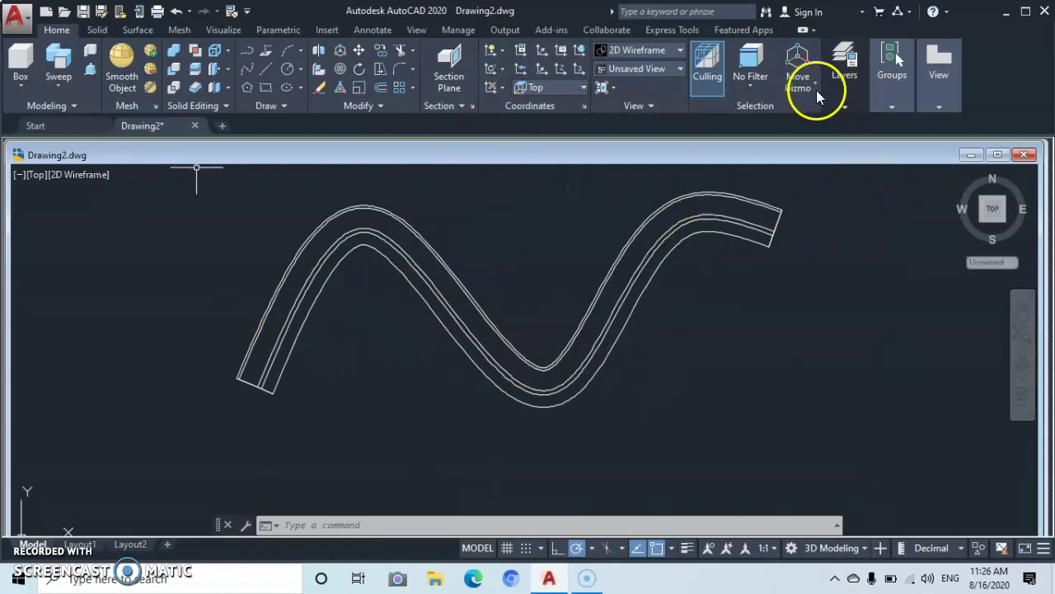
pyautogui.click(614, 85)
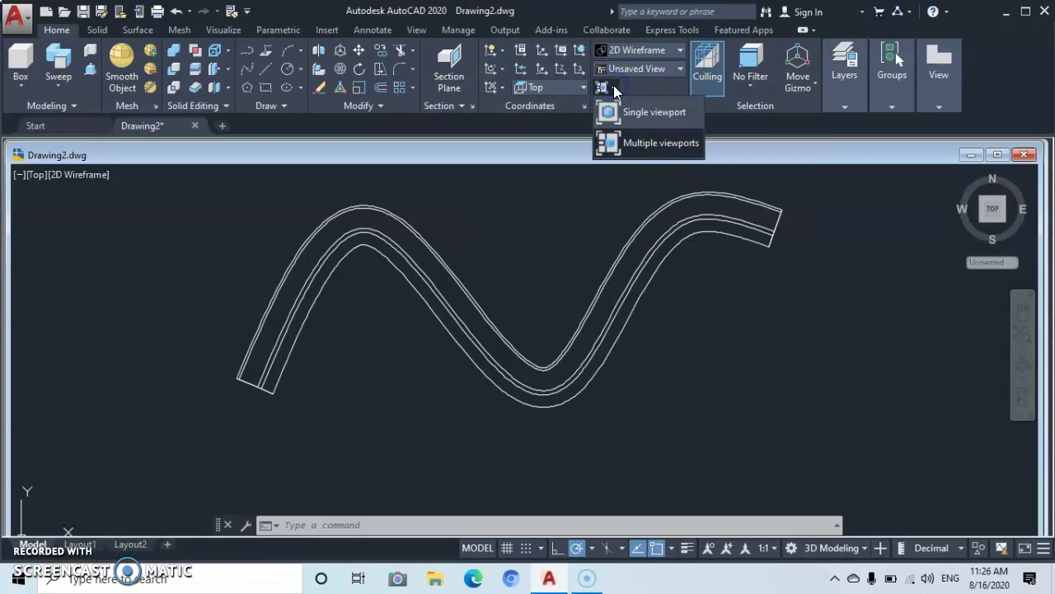
pyautogui.click(608, 142)
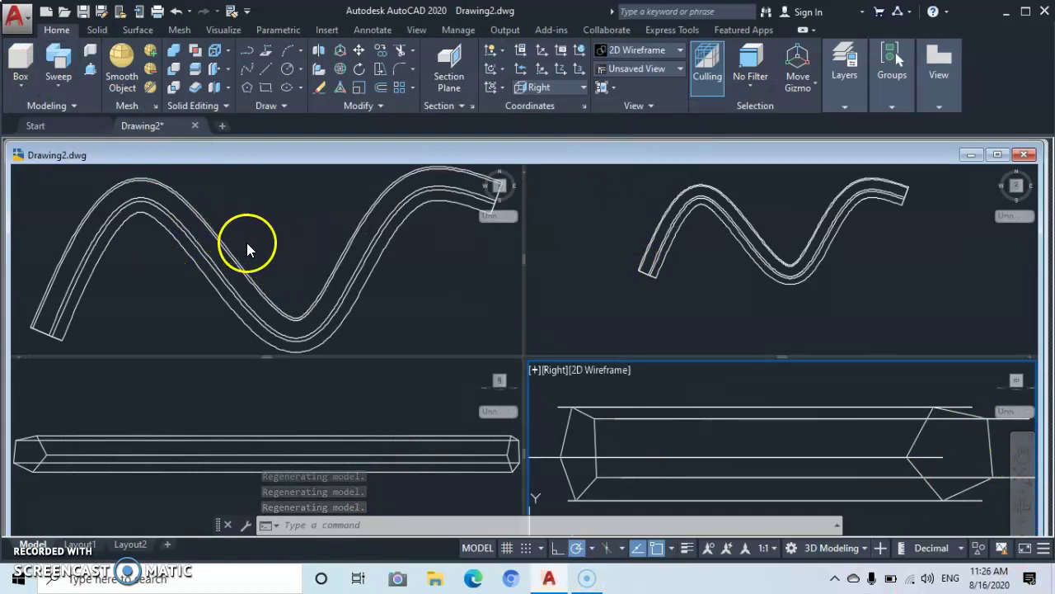
# Apply the Realistic visual style to the larger Top-view viewport and orbit the swept solid to an oblique 3D view.
pyautogui.click(301, 245)
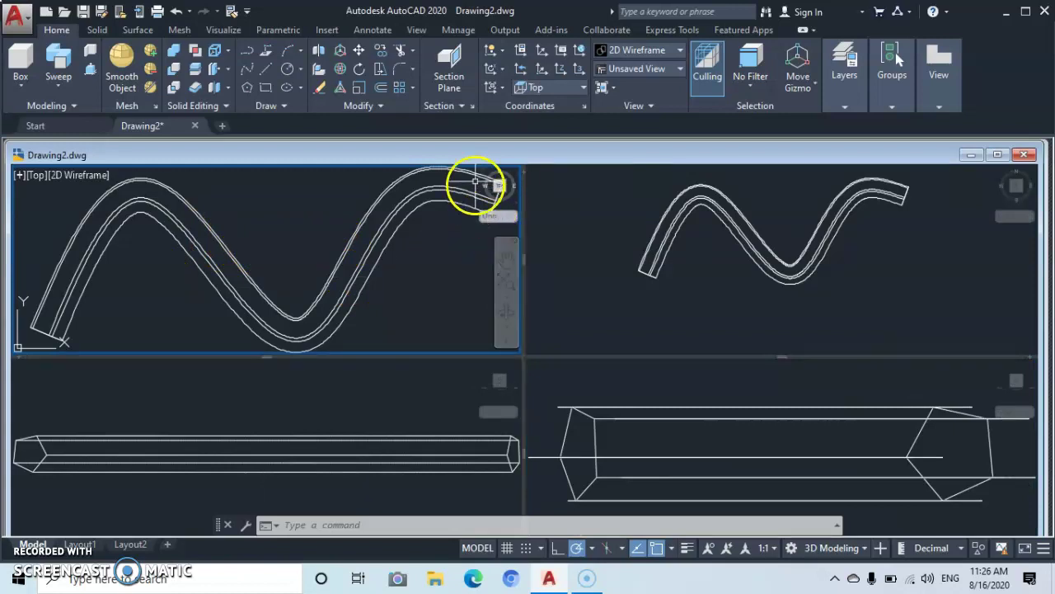
pyautogui.click(82, 176)
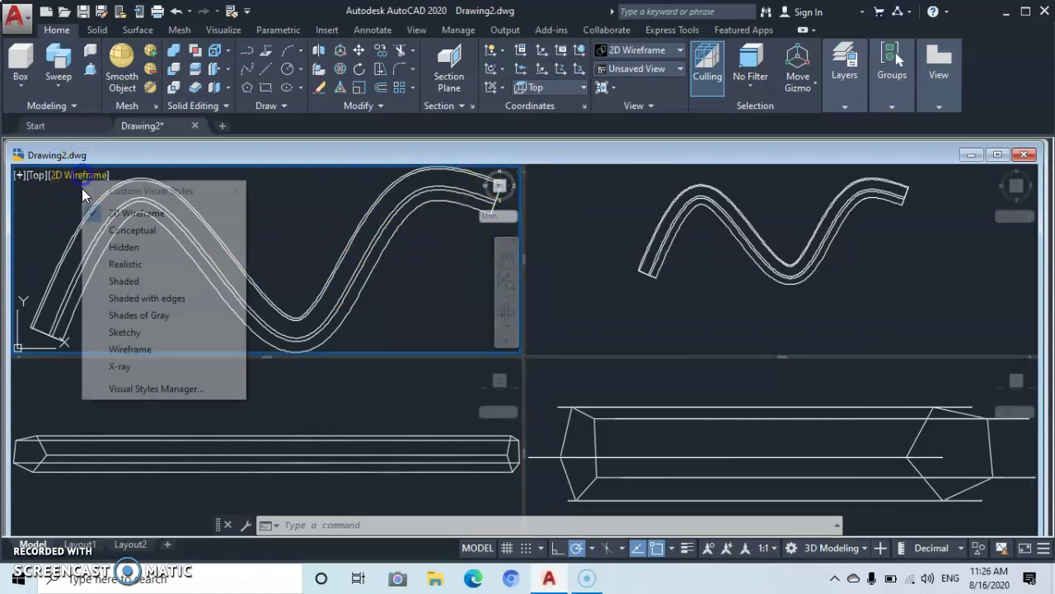
pyautogui.click(125, 263)
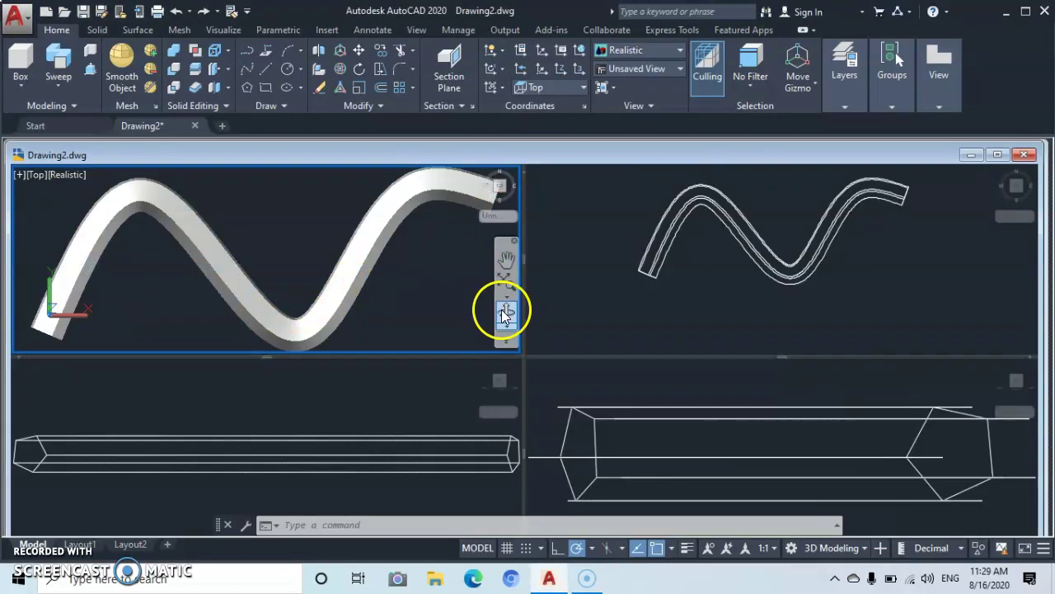
pyautogui.click(505, 312)
pyautogui.moveTo(417, 267); pyautogui.dragTo(376, 216)
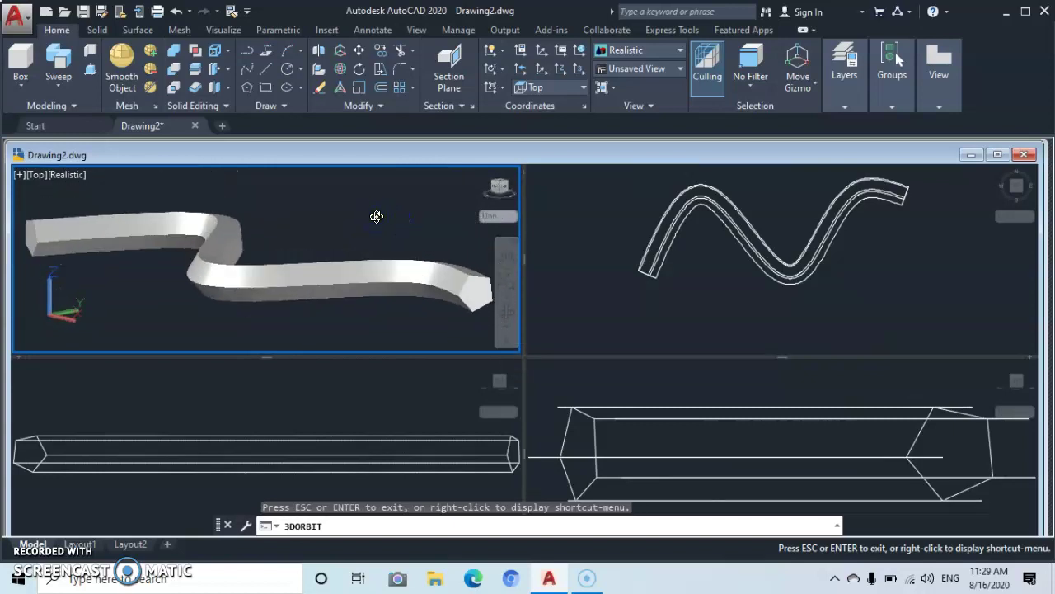
pyautogui.rightClick(373, 293)
pyautogui.click(414, 35)
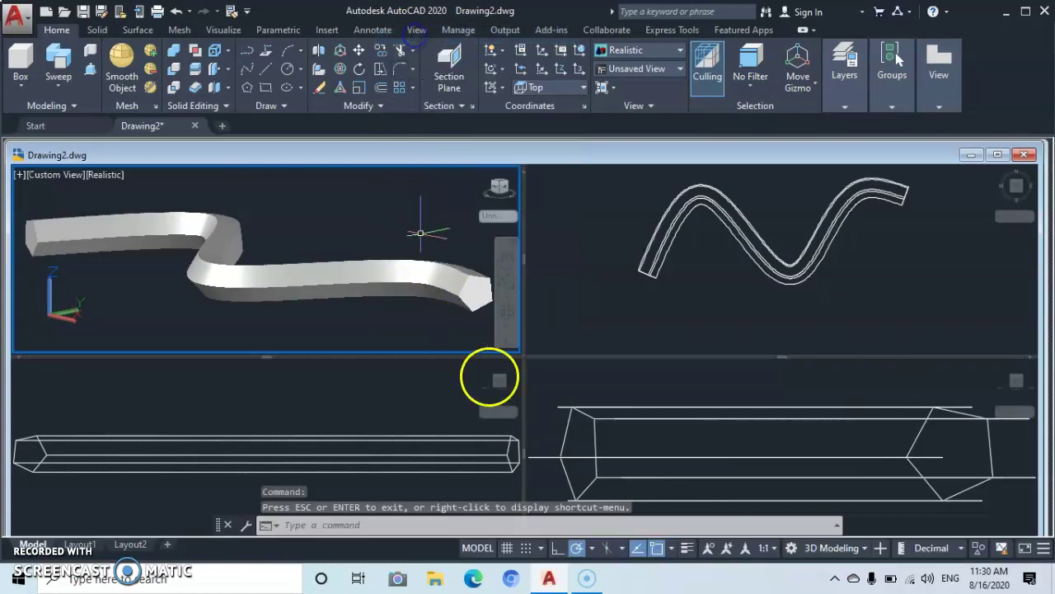
# Apply the Realistic visual style to the Right-view viewport and orbit the swept solid there to an oblique 3D view.
pyautogui.click(789, 433)
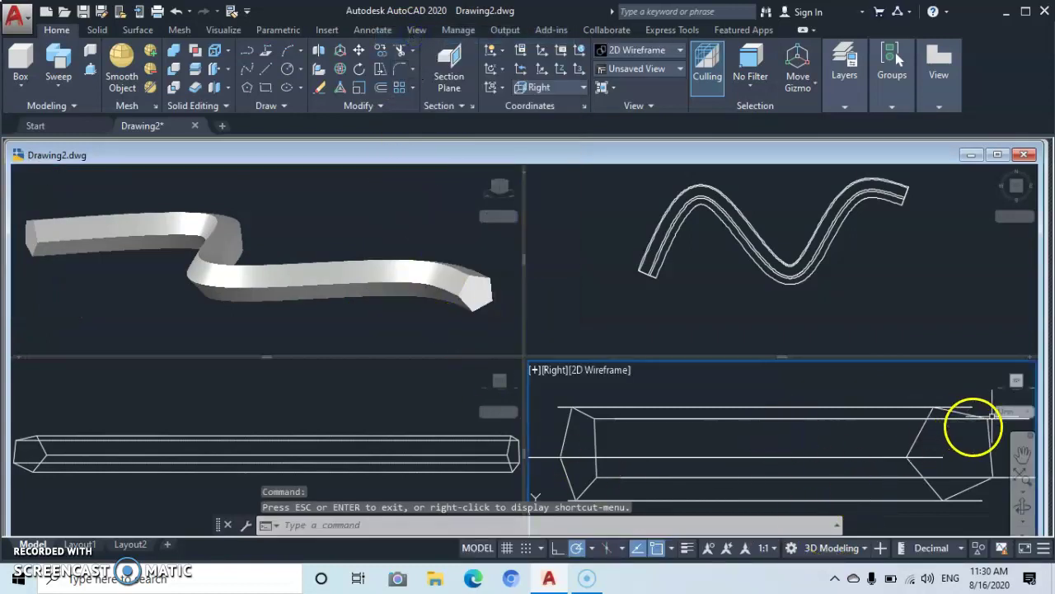
pyautogui.click(605, 369)
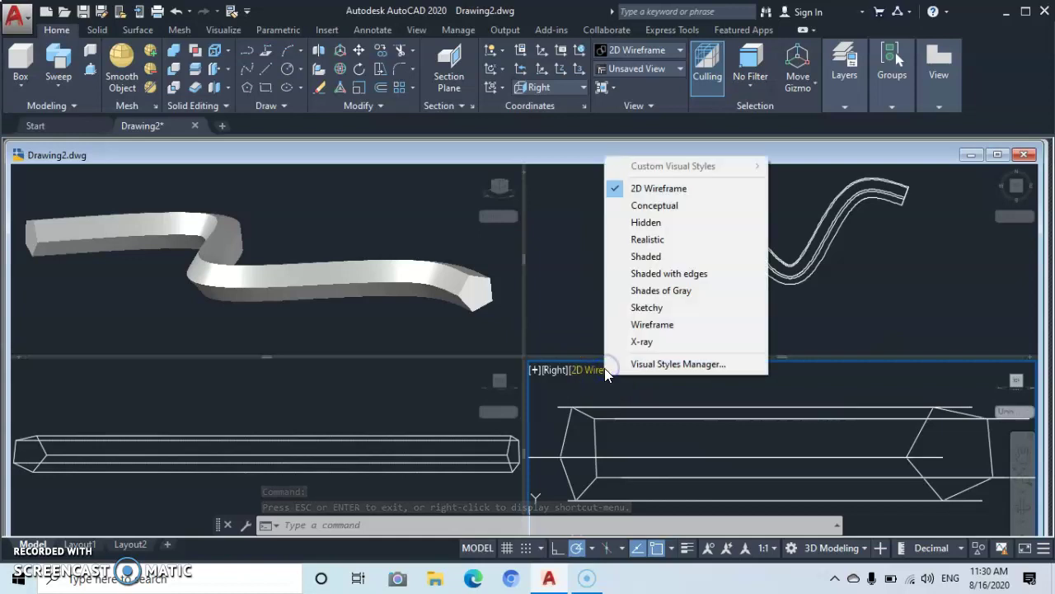
pyautogui.click(640, 239)
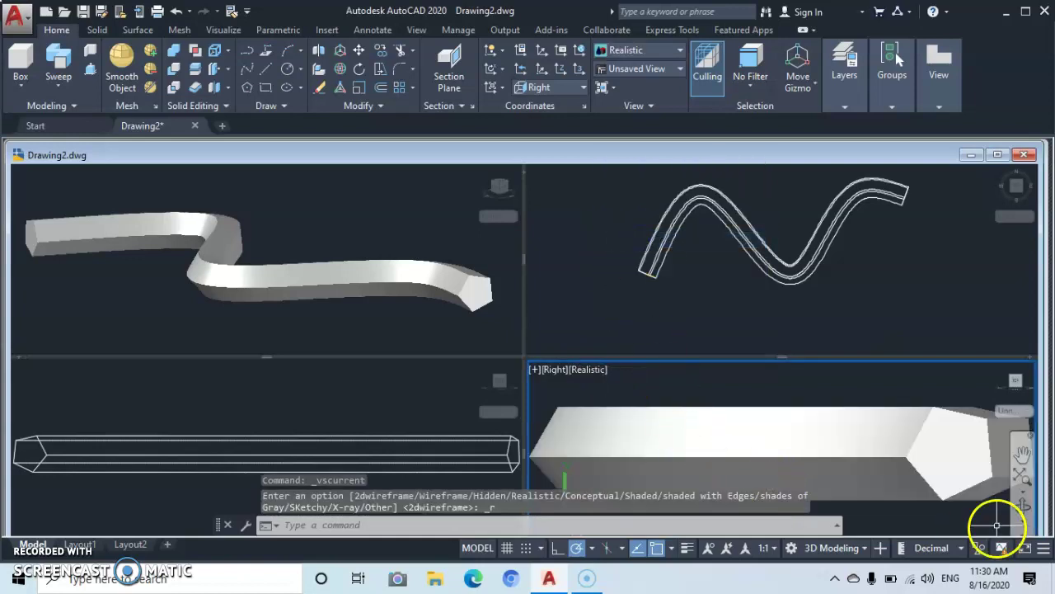
pyautogui.click(1023, 508)
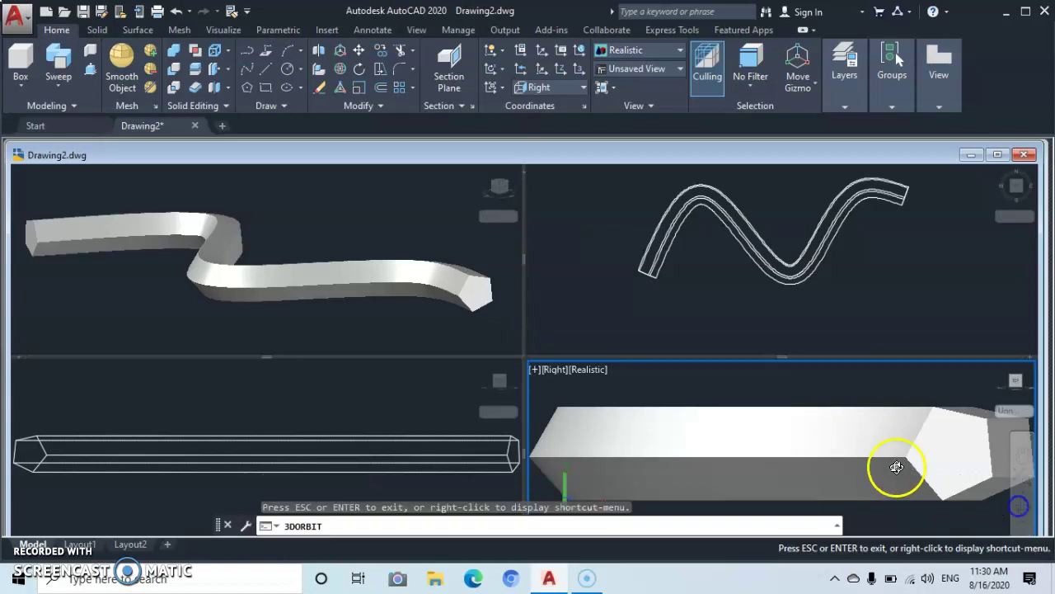
pyautogui.moveTo(904, 455)
pyautogui.mouseDown()
pyautogui.moveTo(876, 467)
pyautogui.moveTo(862, 438)
pyautogui.moveTo(902, 449)
pyautogui.moveTo(890, 461)
pyautogui.mouseUp()
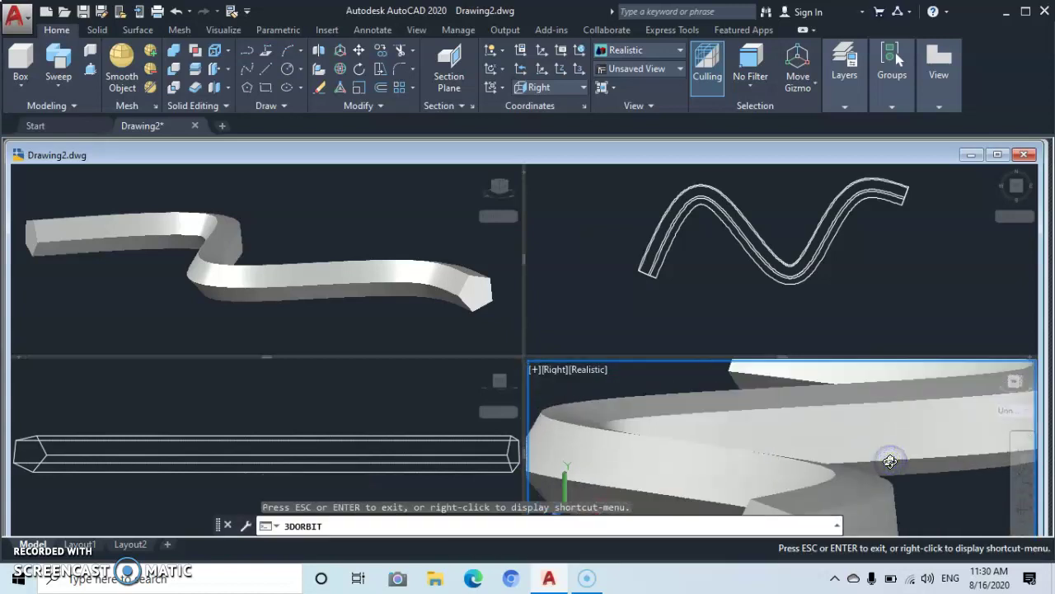
pyautogui.scroll(-5, 889, 461)
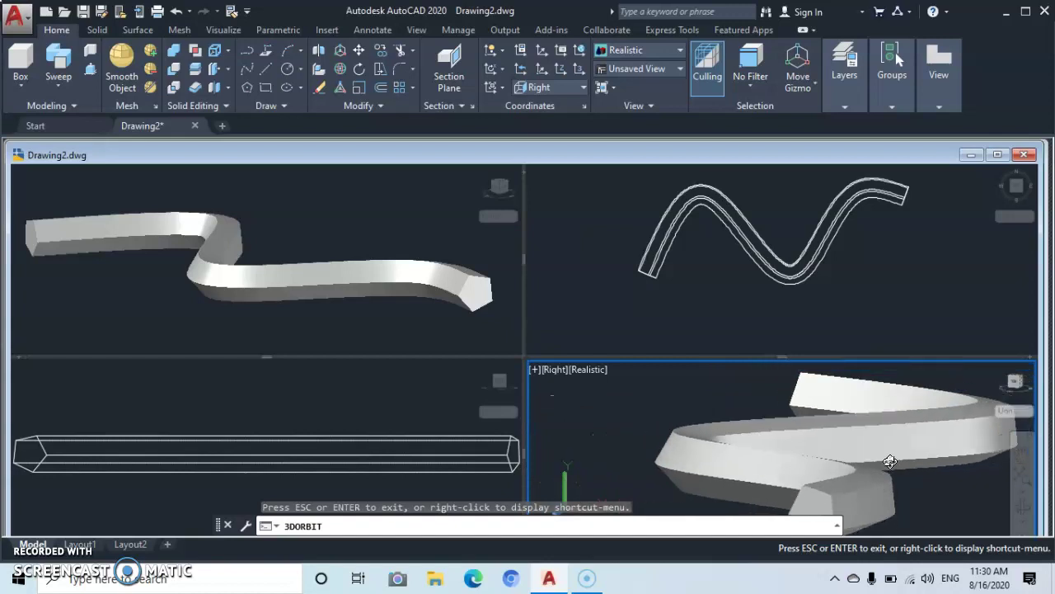
pyautogui.moveTo(890, 461)
pyautogui.mouseDown()
pyautogui.moveTo(869, 483)
pyautogui.moveTo(885, 461)
pyautogui.moveTo(912, 480)
pyautogui.moveTo(910, 460)
pyautogui.moveTo(901, 462)
pyautogui.mouseUp()
pyautogui.rightClick(714, 462)
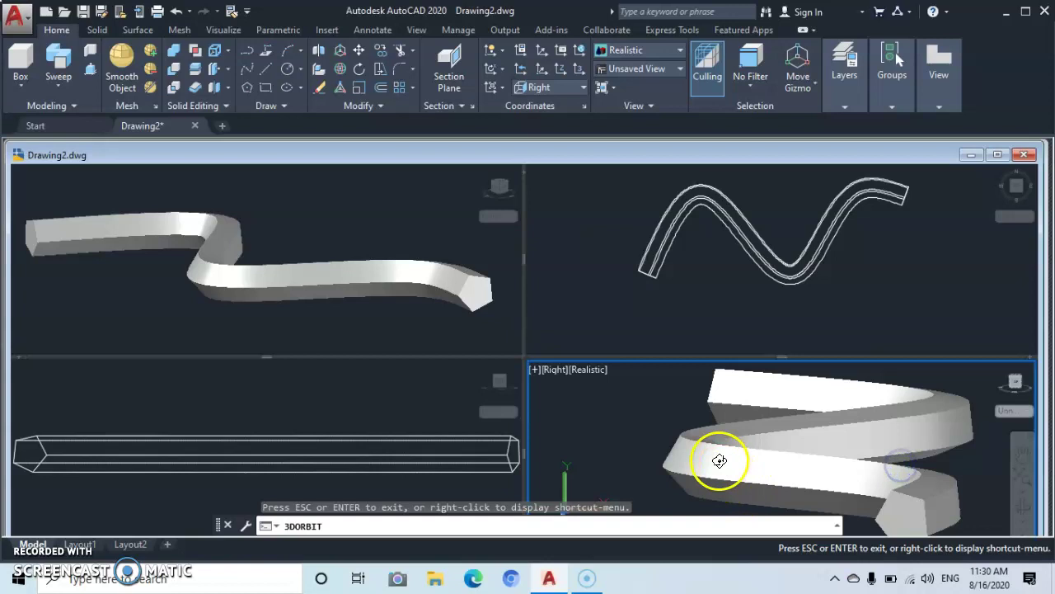
pyautogui.click(753, 175)
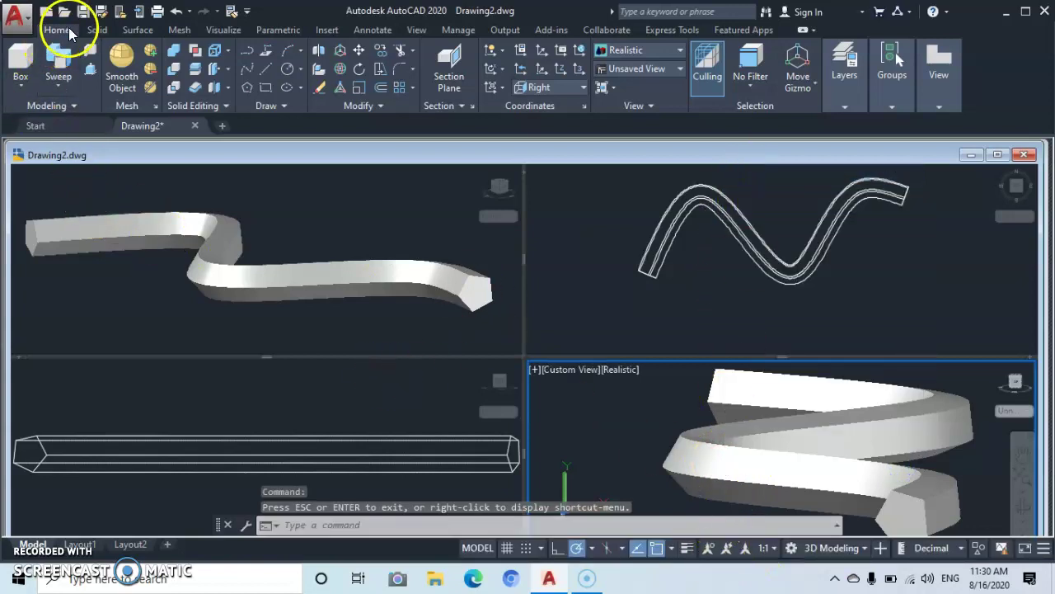
# Undo the viewport changes and the sweep, back to the pentagon and spline in a single wireframe Top view.
pyautogui.click(176, 11)
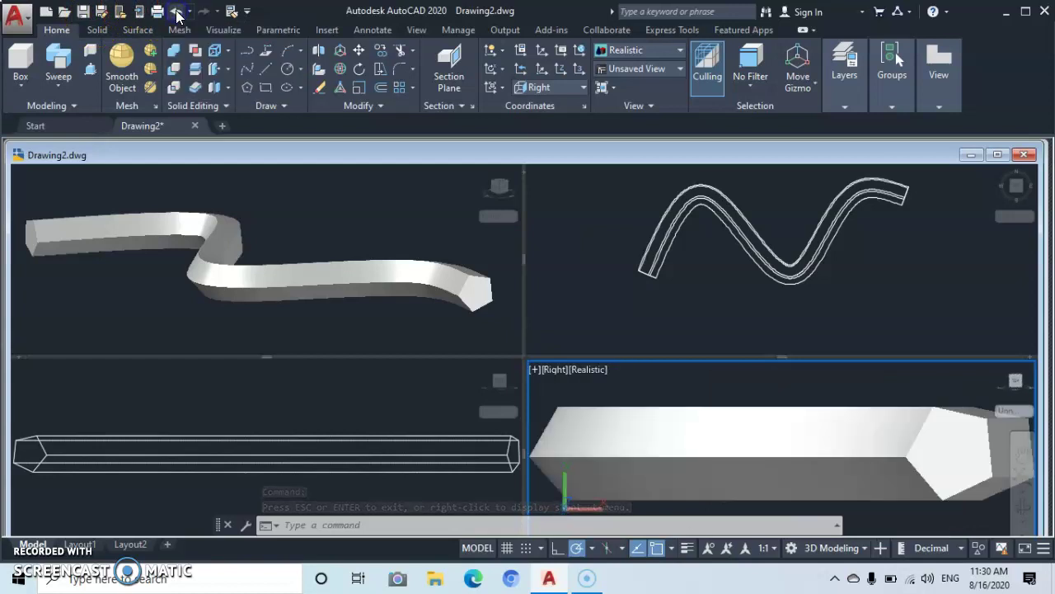
pyautogui.click(175, 10)
pyautogui.click(176, 10)
pyautogui.click(175, 11)
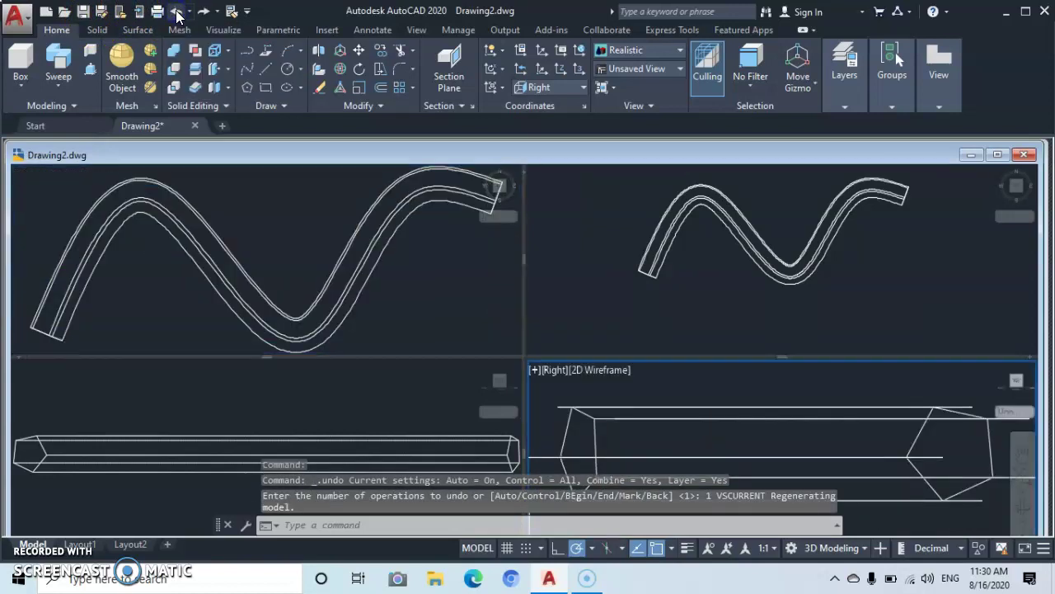
pyautogui.click(176, 11)
pyautogui.click(175, 11)
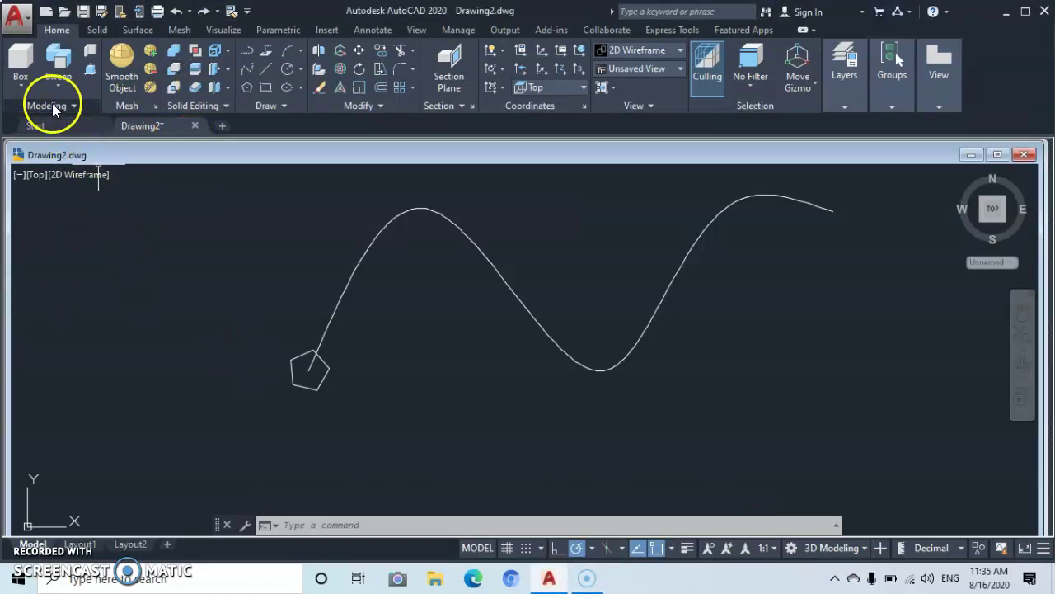
# Sweep the pentagon as a solid along the wavy spline with a twist angle of 360.
pyautogui.click(62, 66)
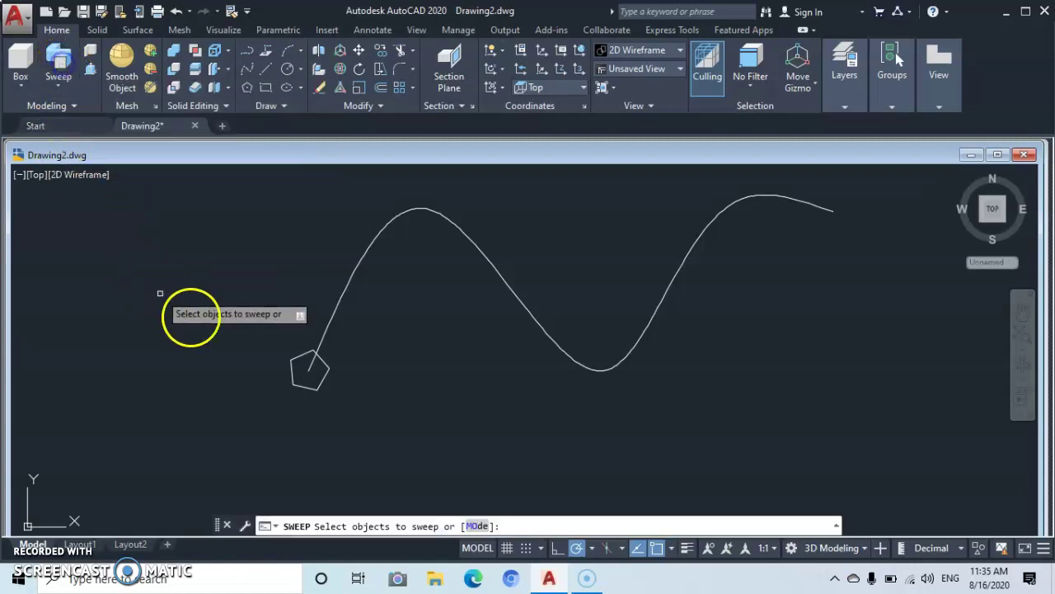
pyautogui.click(293, 383)
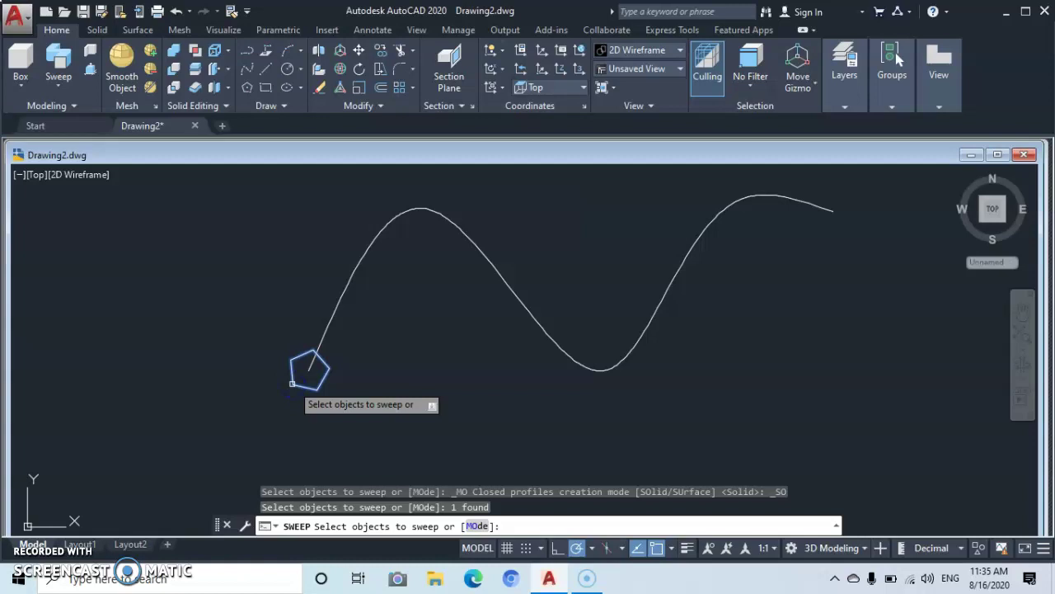
pyautogui.press('Return')
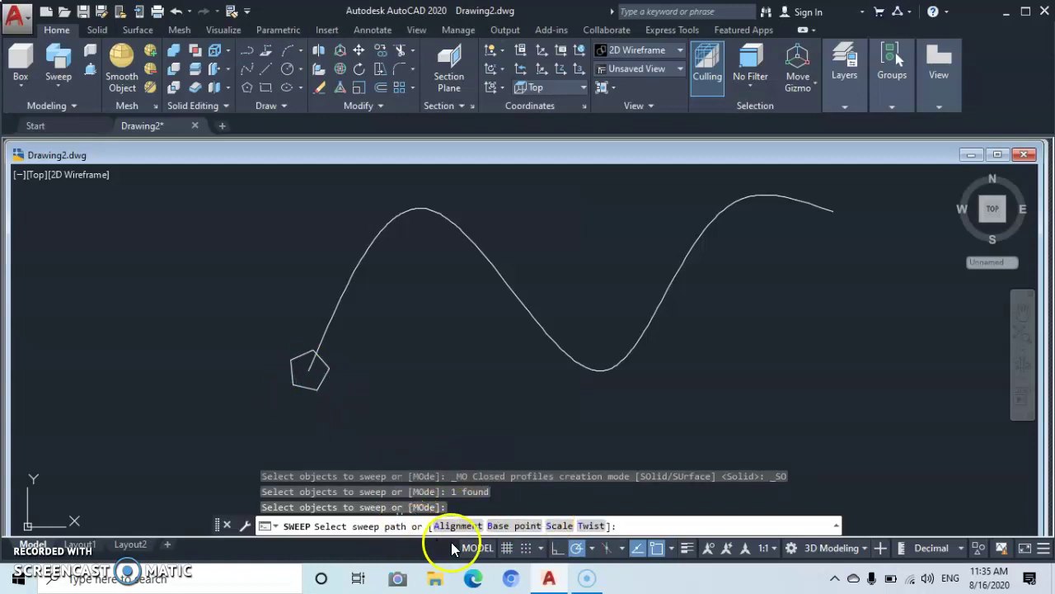
pyautogui.click(591, 526)
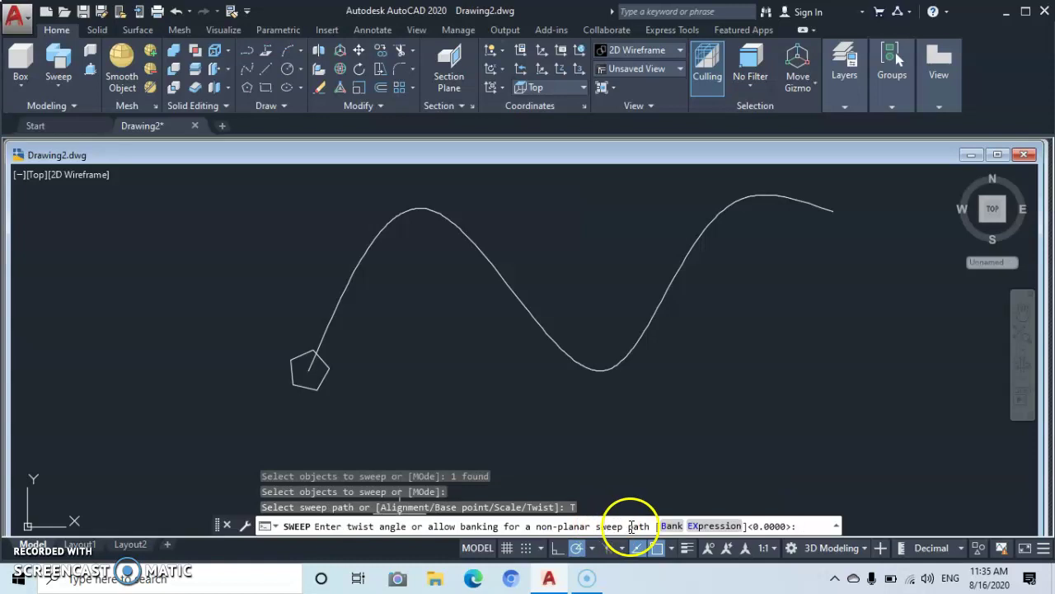
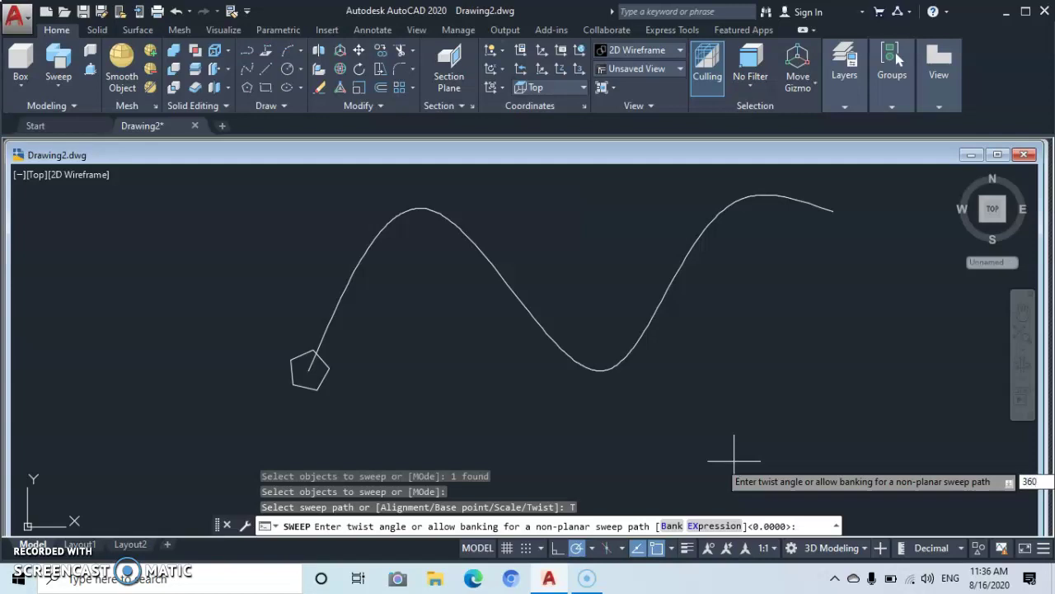
pyautogui.press('Return')
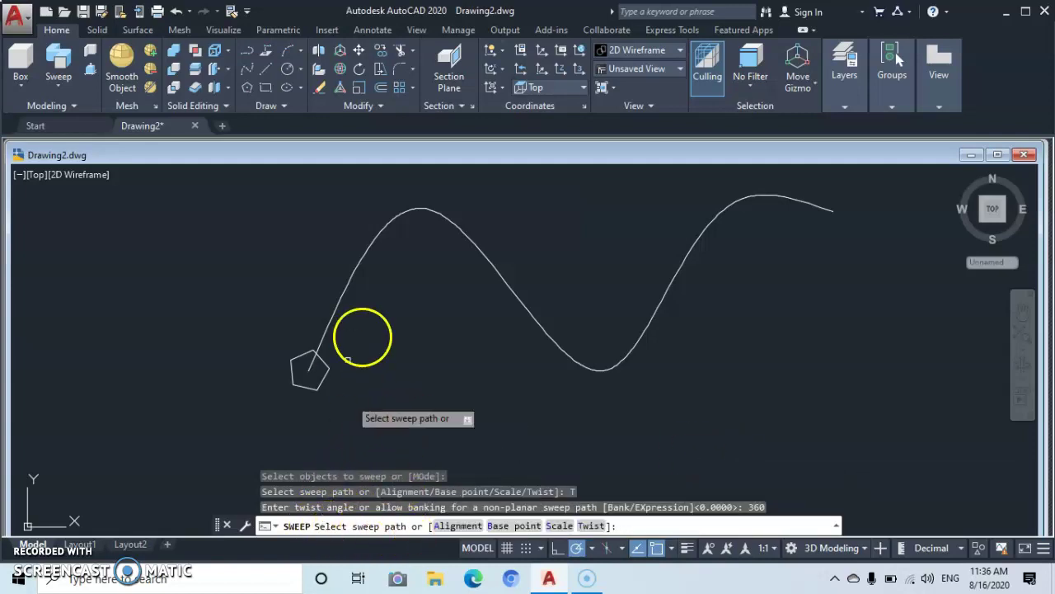
pyautogui.click(362, 255)
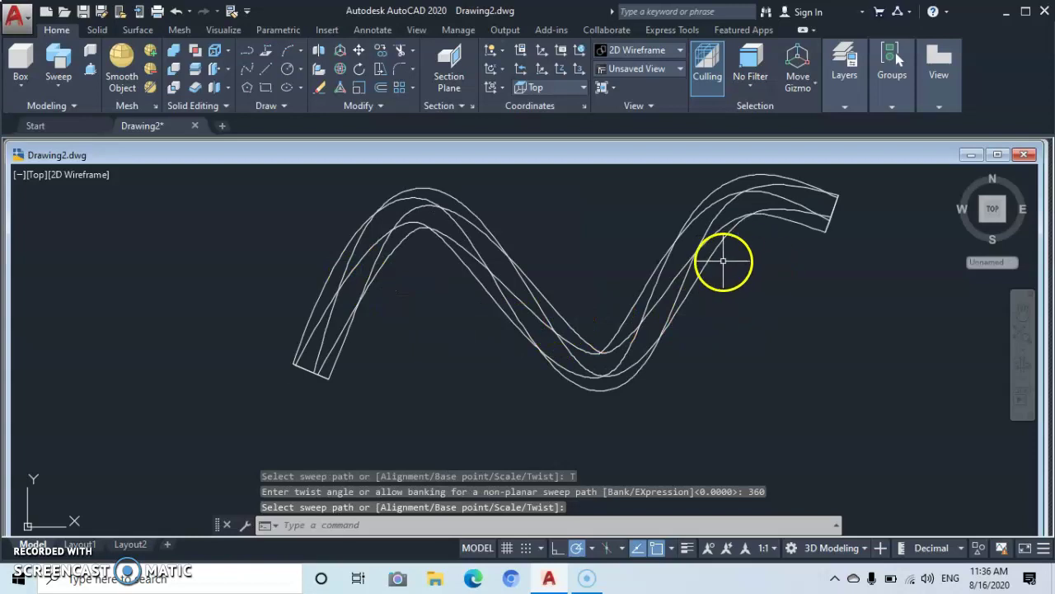
# Show the twisted sweep in the Realistic visual style and orbit it to inspect its faces and both ends.
pyautogui.moveTo(716, 237); pyautogui.dragTo(671, 264, button='middle')
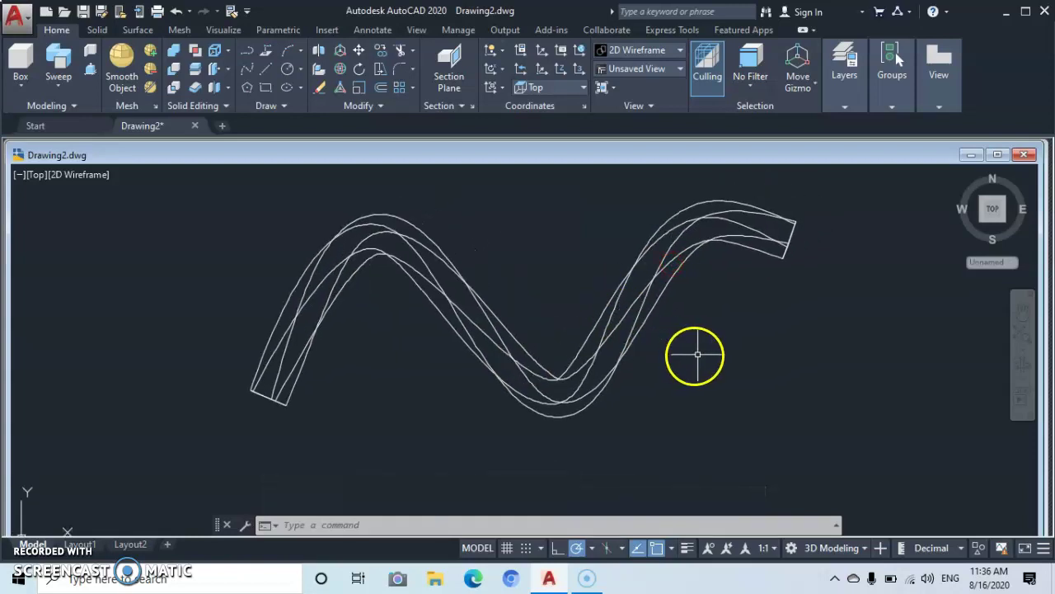
pyautogui.click(90, 183)
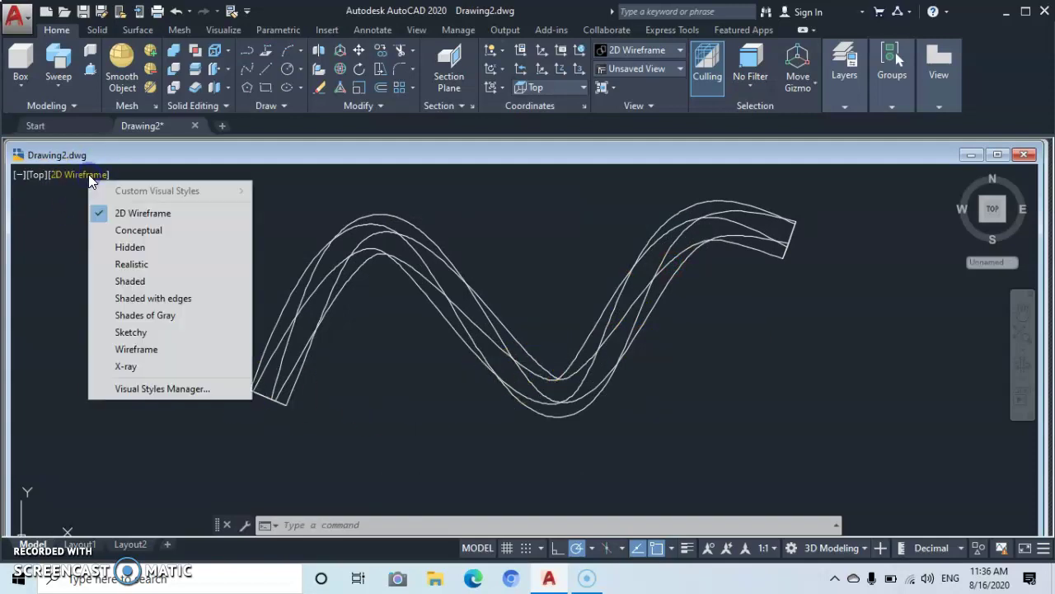
pyautogui.click(129, 266)
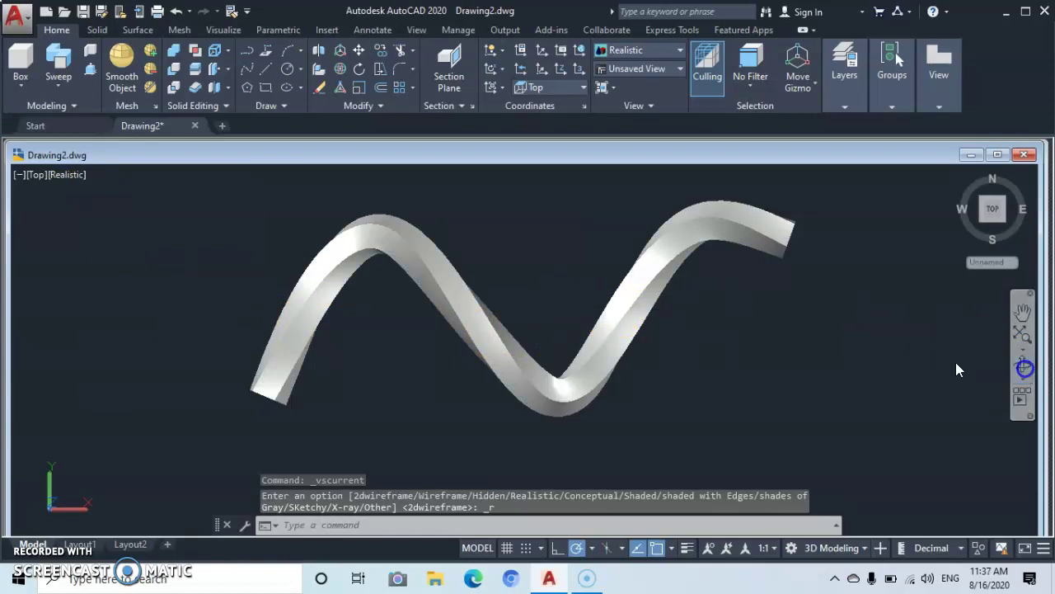
pyautogui.moveTo(777, 283)
pyautogui.keyDown('shift'); pyautogui.mouseDown(button='middle')
pyautogui.moveTo(754, 309)
pyautogui.moveTo(746, 237)
pyautogui.moveTo(766, 177)
pyautogui.moveTo(705, 289)
pyautogui.moveTo(737, 167)
pyautogui.moveTo(777, 169)
pyautogui.mouseUp(button='middle'); pyautogui.keyUp('shift')
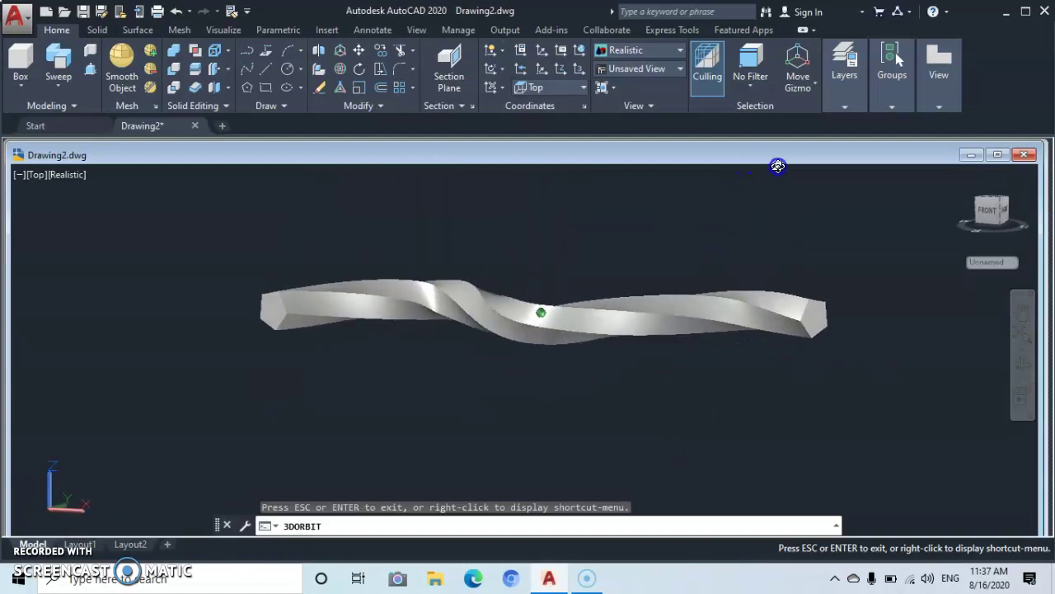
pyautogui.moveTo(671, 278)
pyautogui.mouseDown()
pyautogui.moveTo(672, 244)
pyautogui.moveTo(636, 302)
pyautogui.moveTo(657, 220)
pyautogui.moveTo(624, 281)
pyautogui.moveTo(626, 358)
pyautogui.moveTo(667, 302)
pyautogui.moveTo(677, 367)
pyautogui.moveTo(712, 393)
pyautogui.moveTo(723, 368)
pyautogui.mouseUp()
pyautogui.rightClick(721, 390)
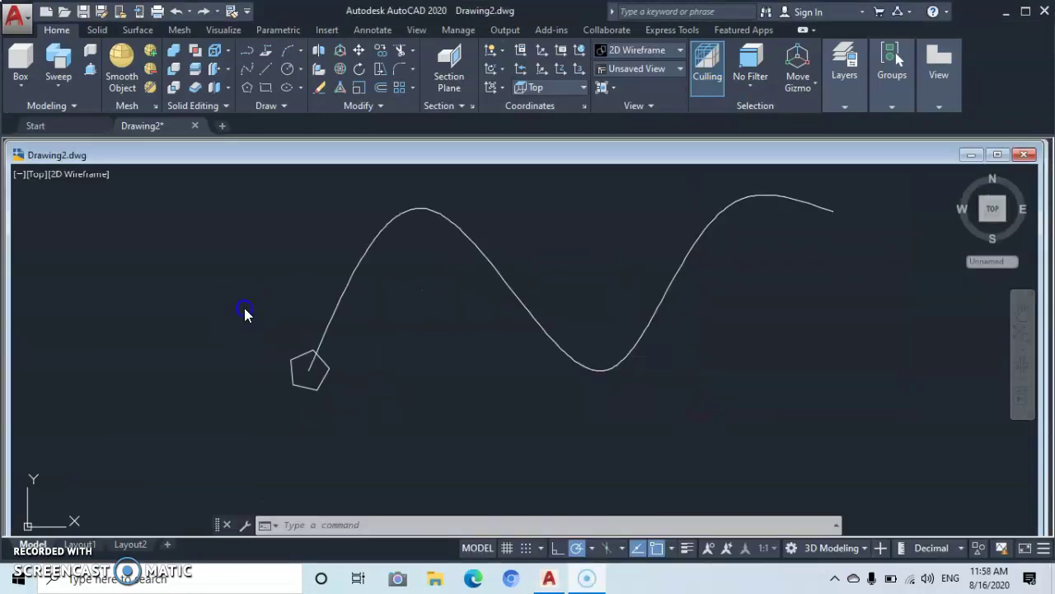
# Sweep the pentagon as a solid along the wavy spline with a scale factor of 2.
pyautogui.click(213, 347)
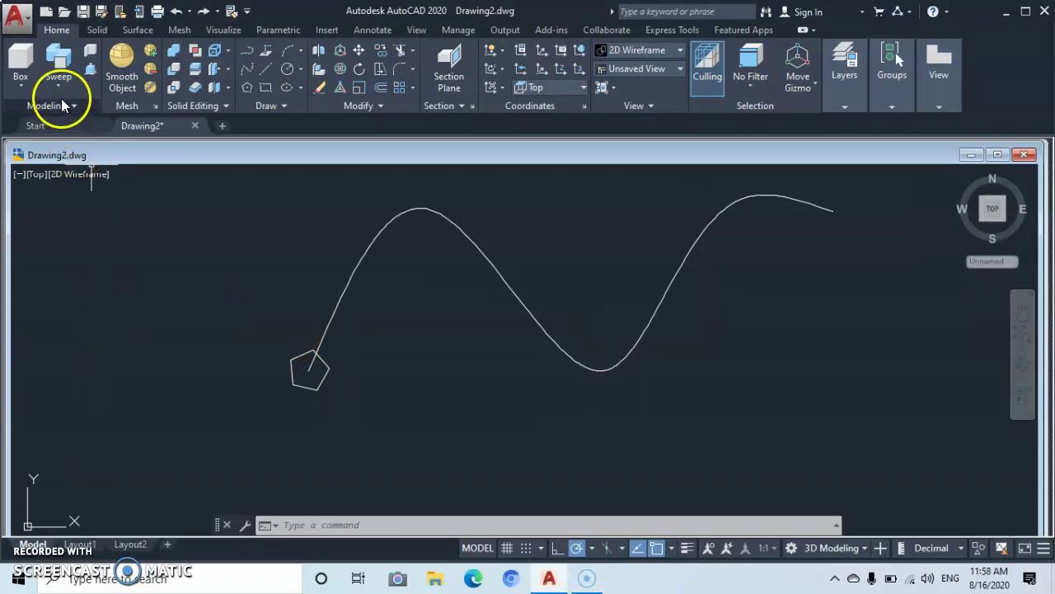
pyautogui.click(57, 66)
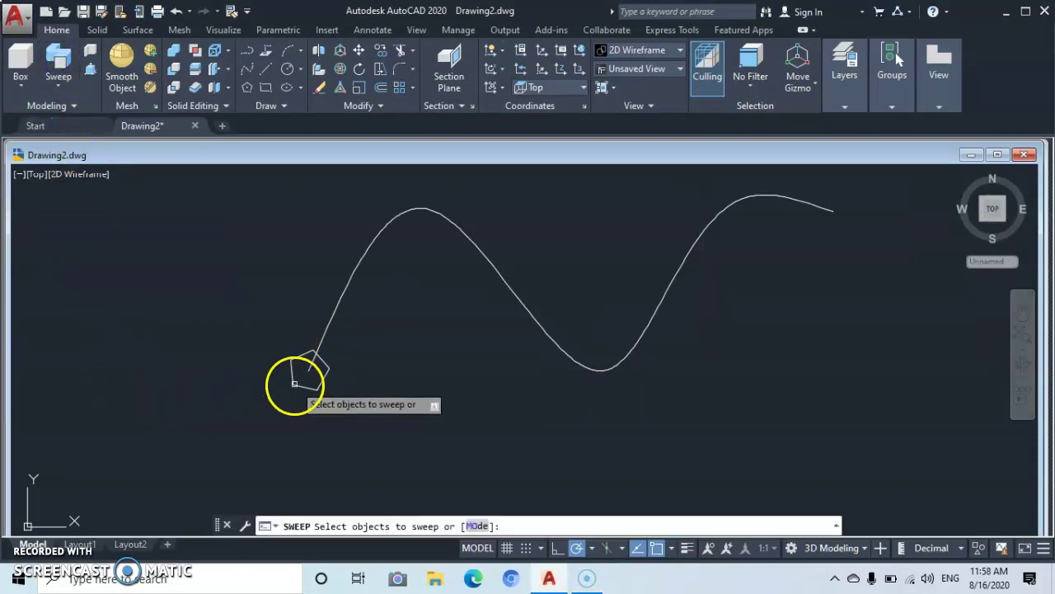
pyautogui.click(294, 383)
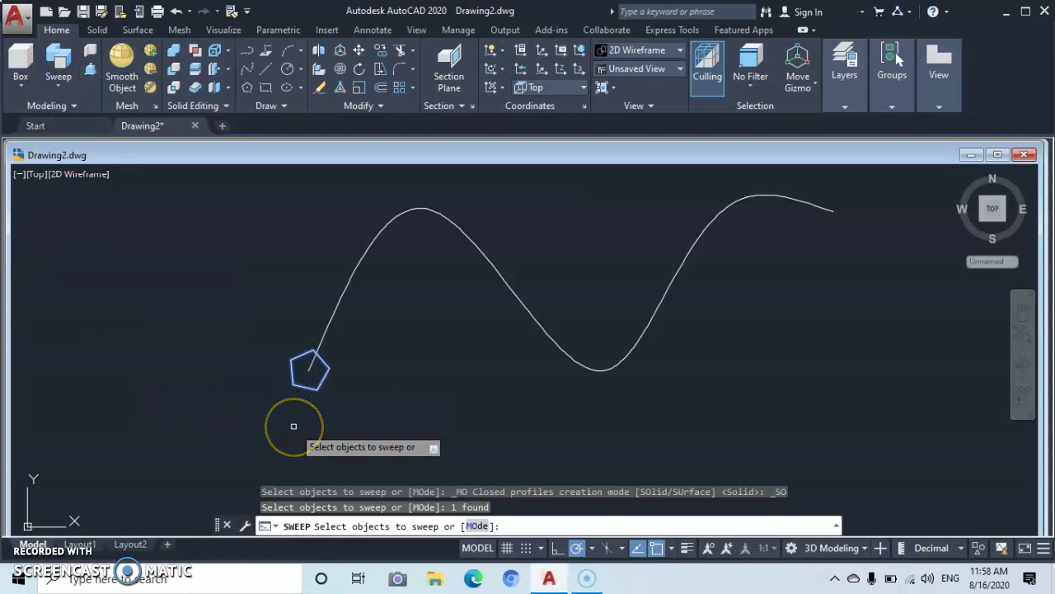
pyautogui.press('Return')
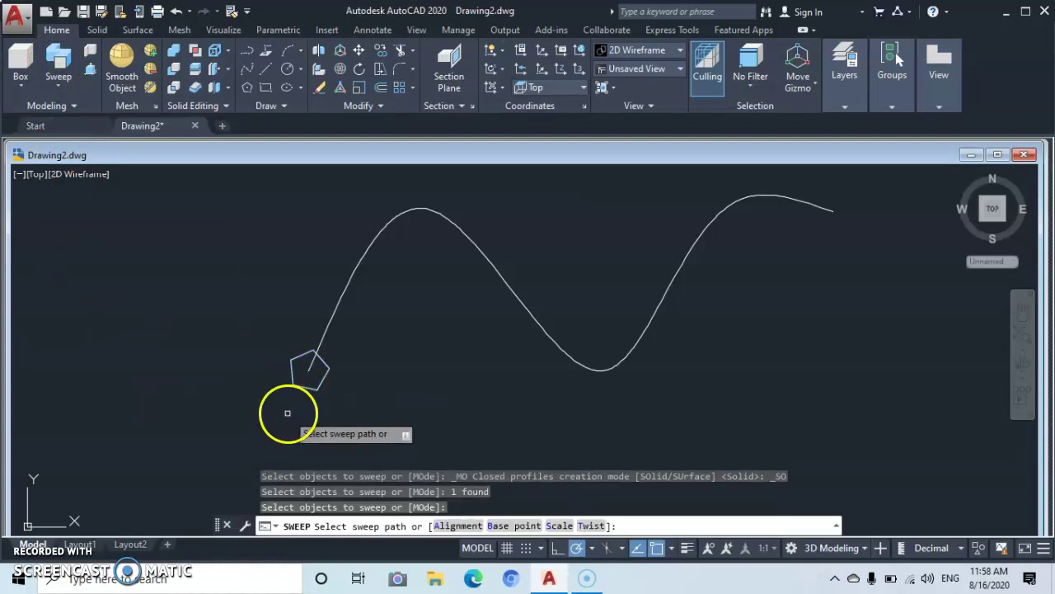
pyautogui.click(559, 525)
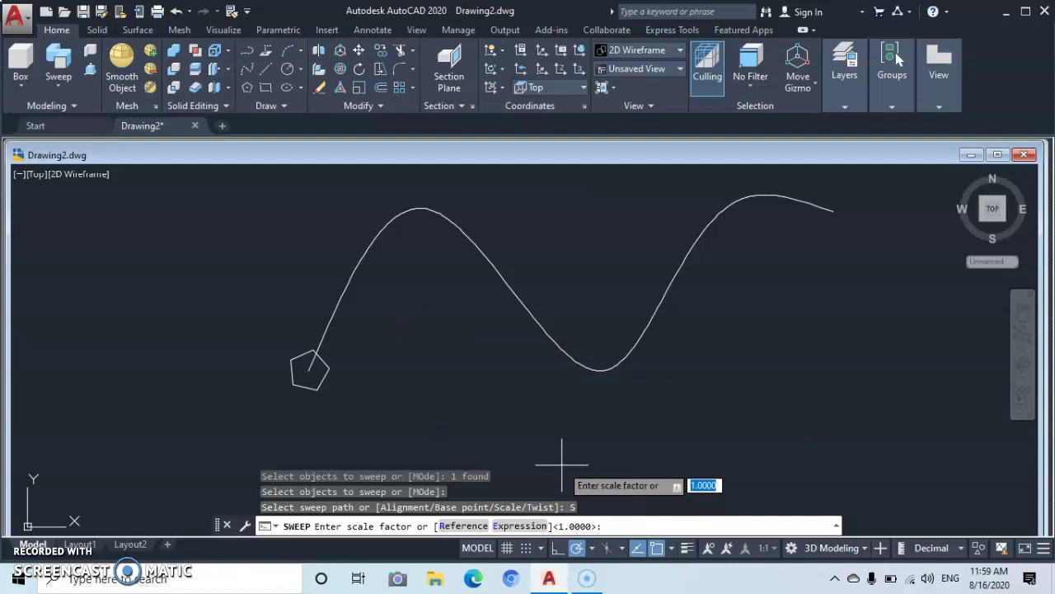
pyautogui.press('Return')
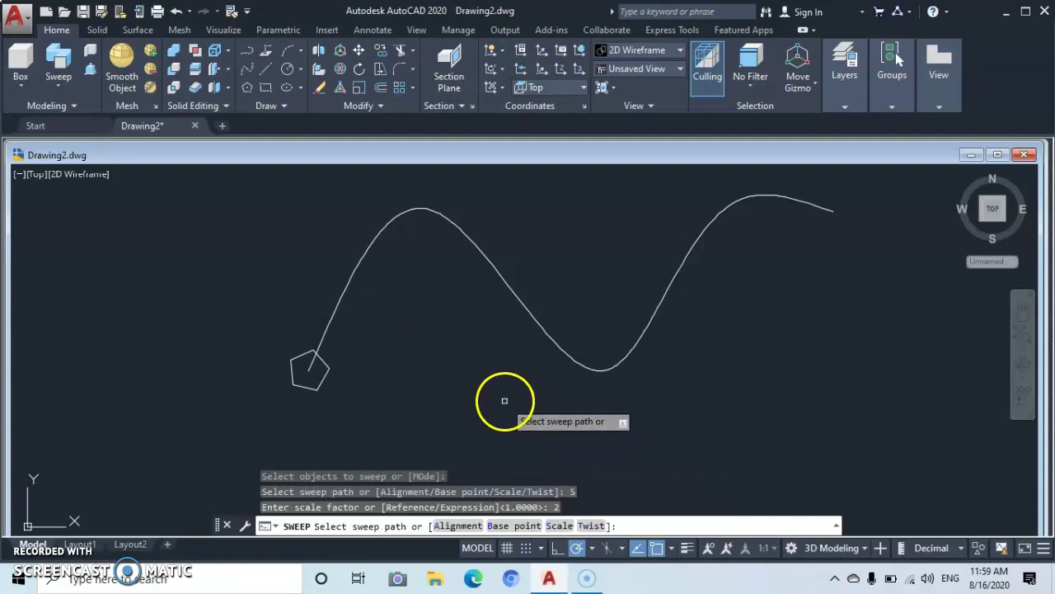
pyautogui.click(418, 210)
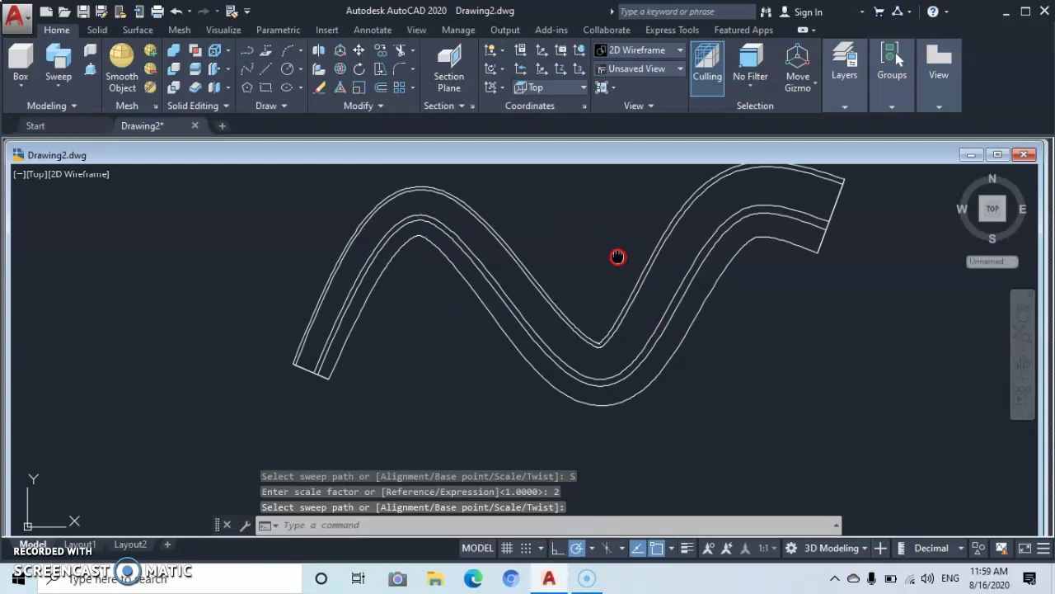
# Show the scaled sweep in the Realistic visual style and orbit it to compare its small and large ends.
pyautogui.moveTo(618, 256); pyautogui.dragTo(602, 279, button='middle')
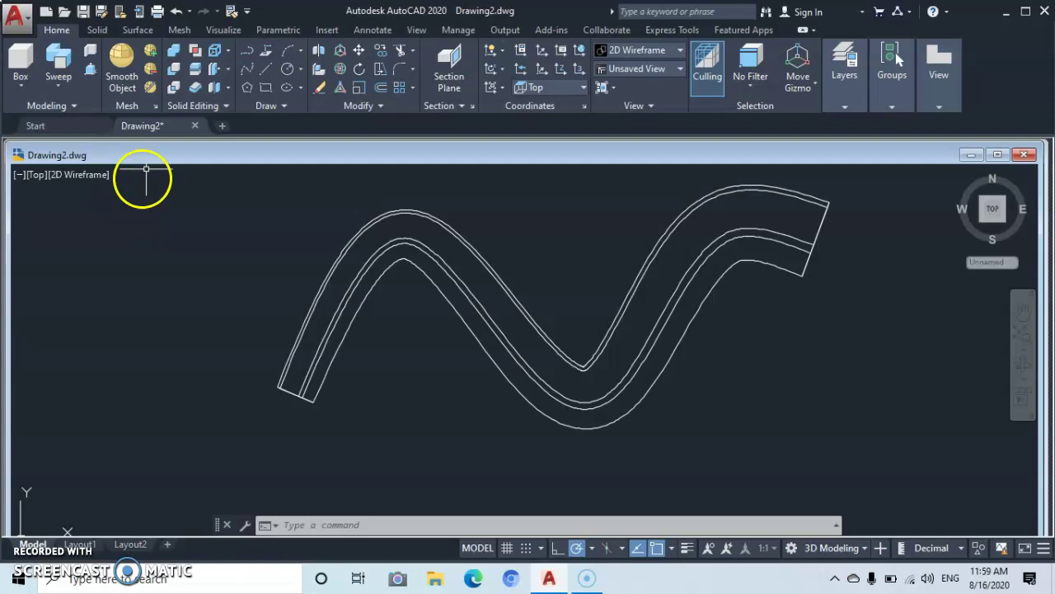
pyautogui.click(89, 175)
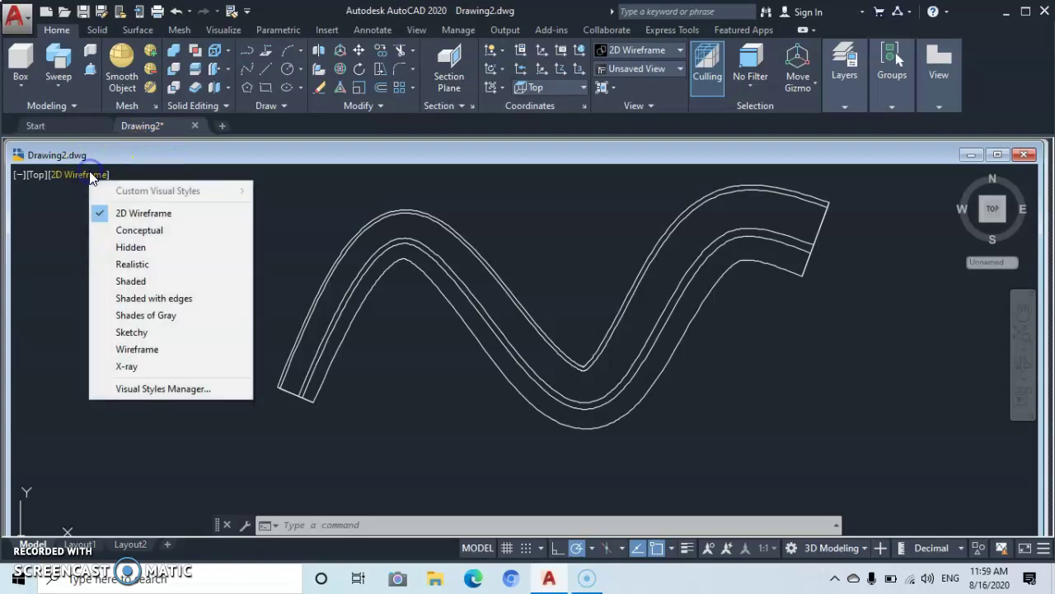
pyautogui.click(123, 264)
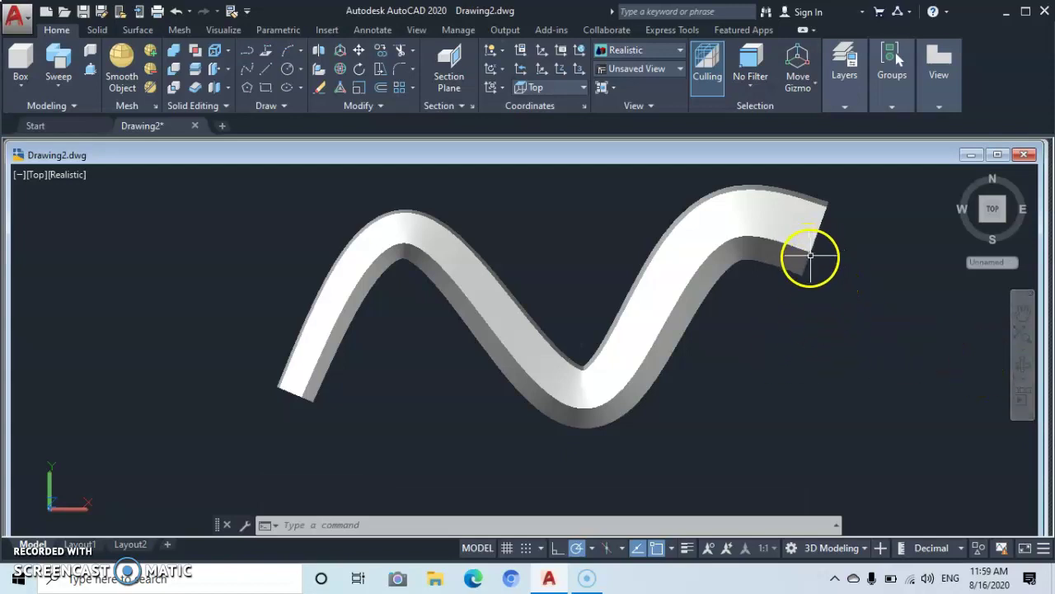
pyautogui.click(1021, 368)
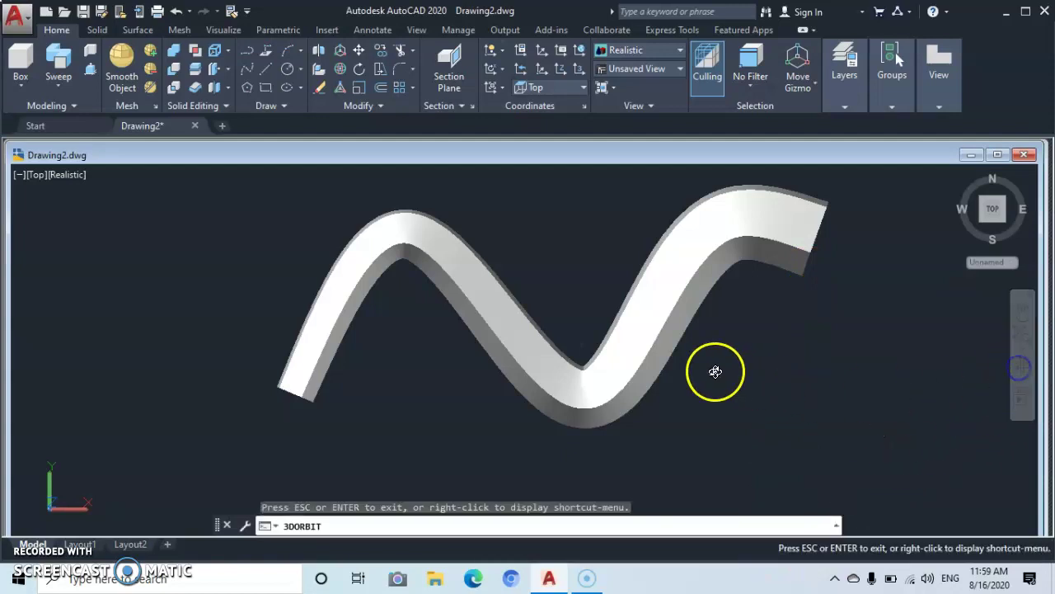
pyautogui.moveTo(708, 351); pyautogui.dragTo(704, 236)
pyautogui.moveTo(469, 301); pyautogui.dragTo(508, 400)
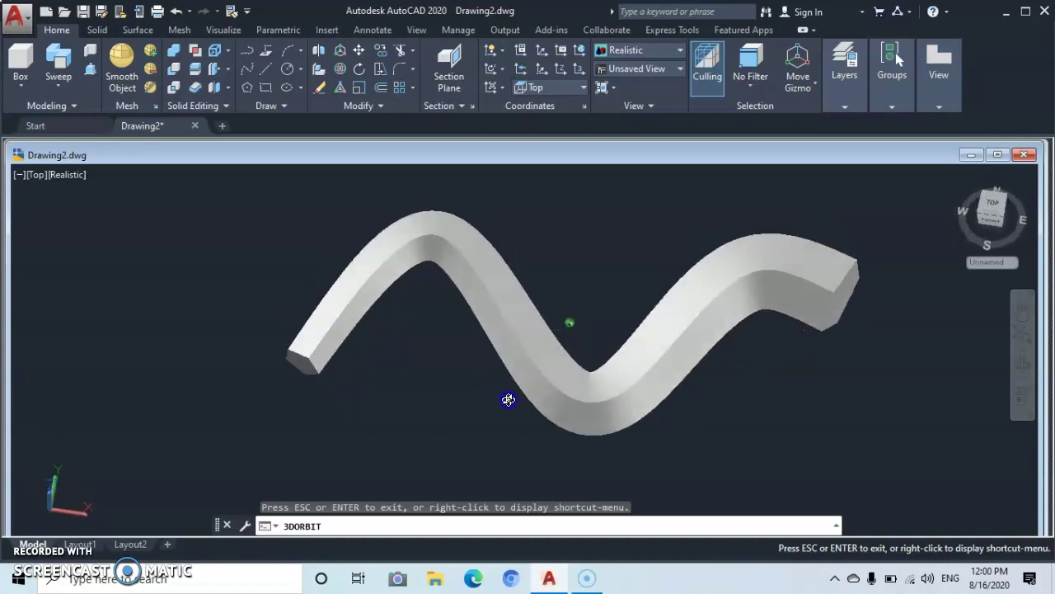
pyautogui.rightClick(630, 290)
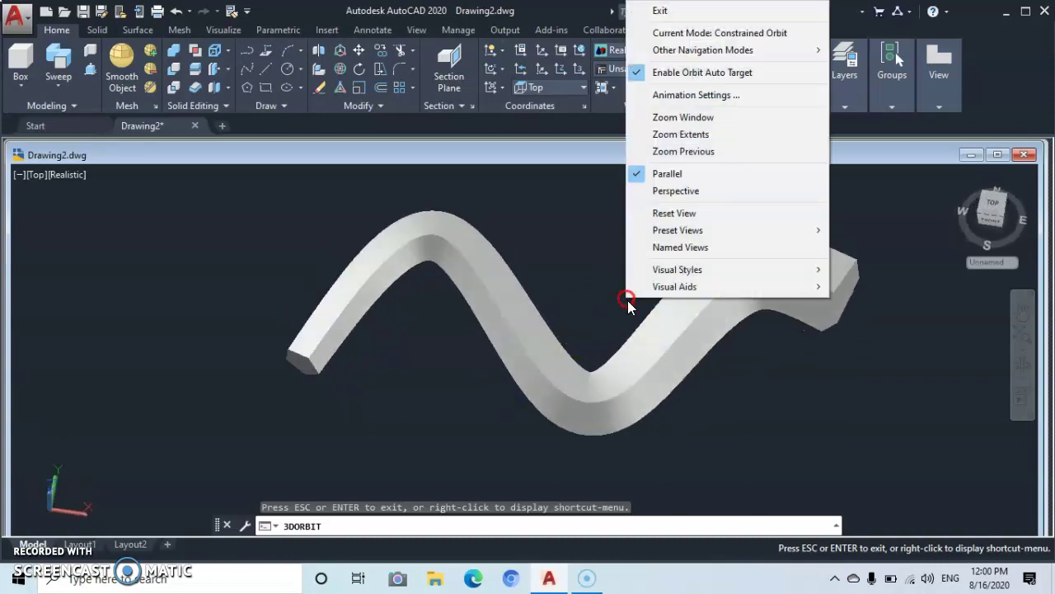
pyautogui.click(660, 12)
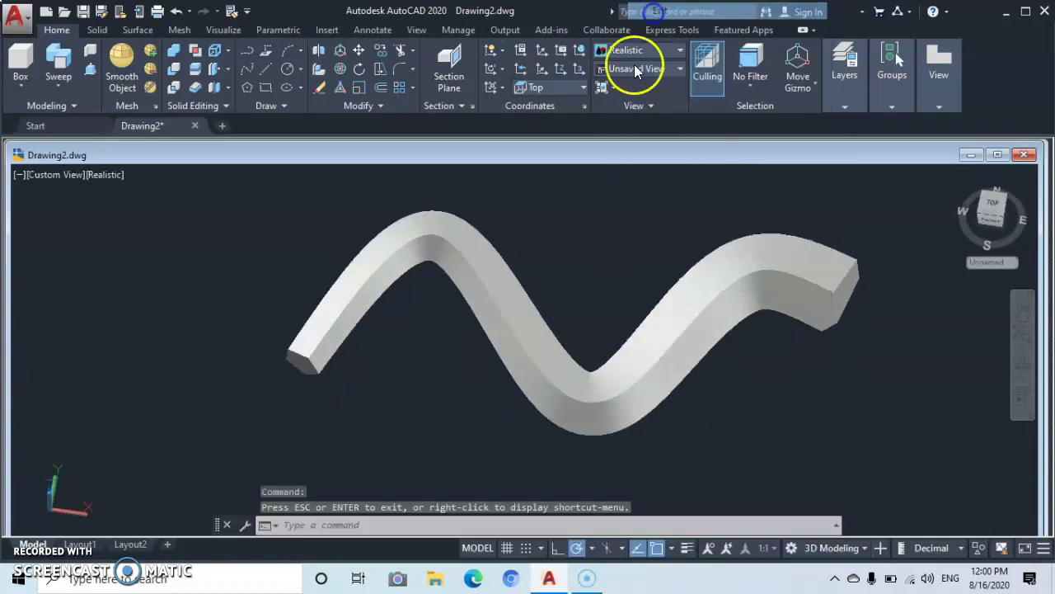
# Undo the view changes and the scaled sweep, back to the pentagon and wavy spline in wireframe Top view.
pyautogui.click(174, 12)
pyautogui.click(175, 11)
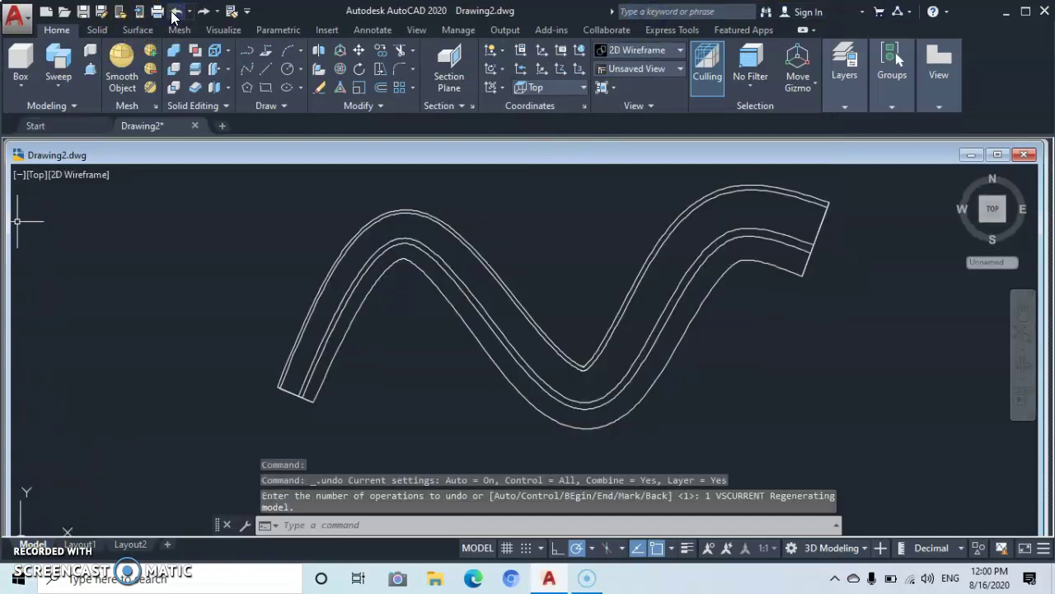
pyautogui.click(175, 11)
pyautogui.click(174, 12)
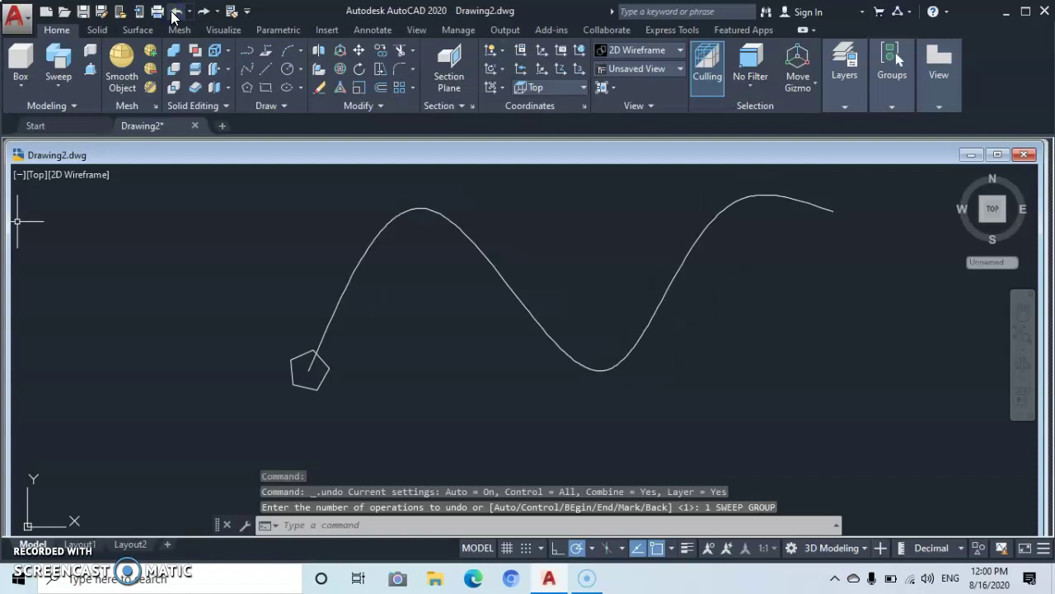
# Erase both the pentagon and the wavy spline from the drawing.
pyautogui.click(587, 265)
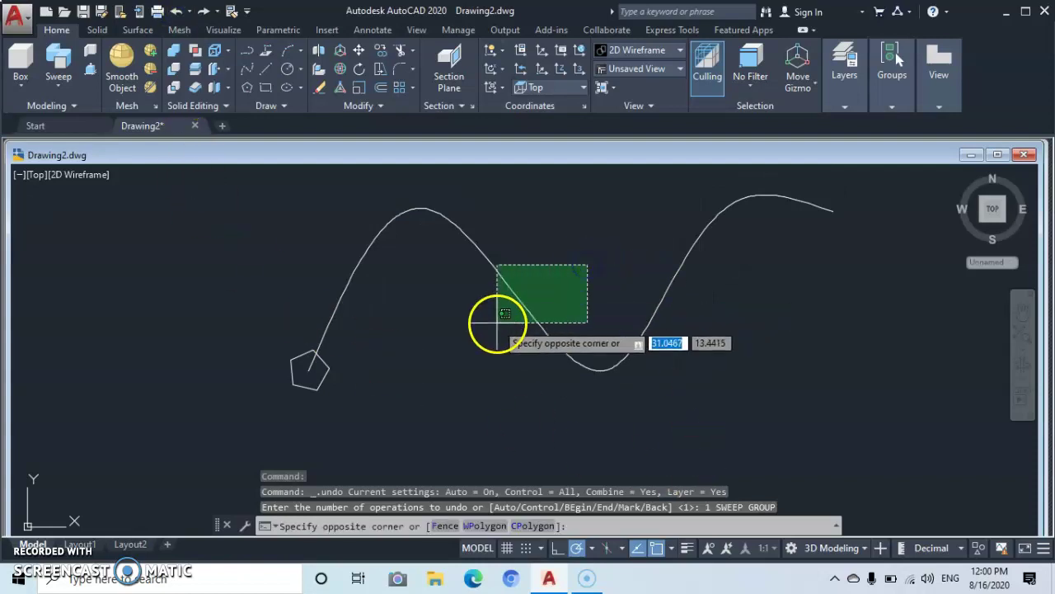
pyautogui.click(291, 400)
pyautogui.rightClick(420, 427)
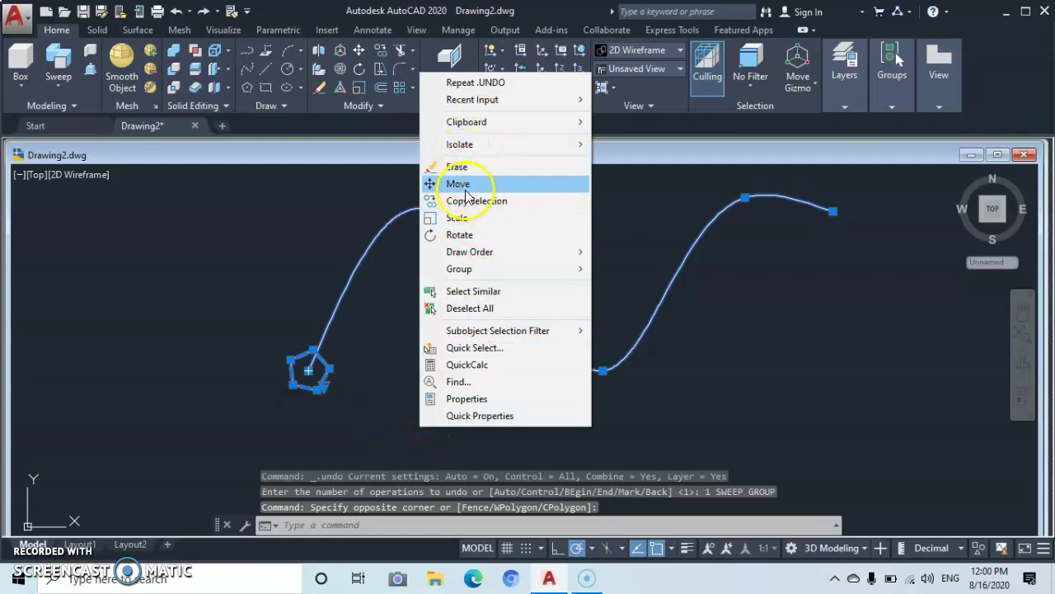
pyautogui.click(468, 169)
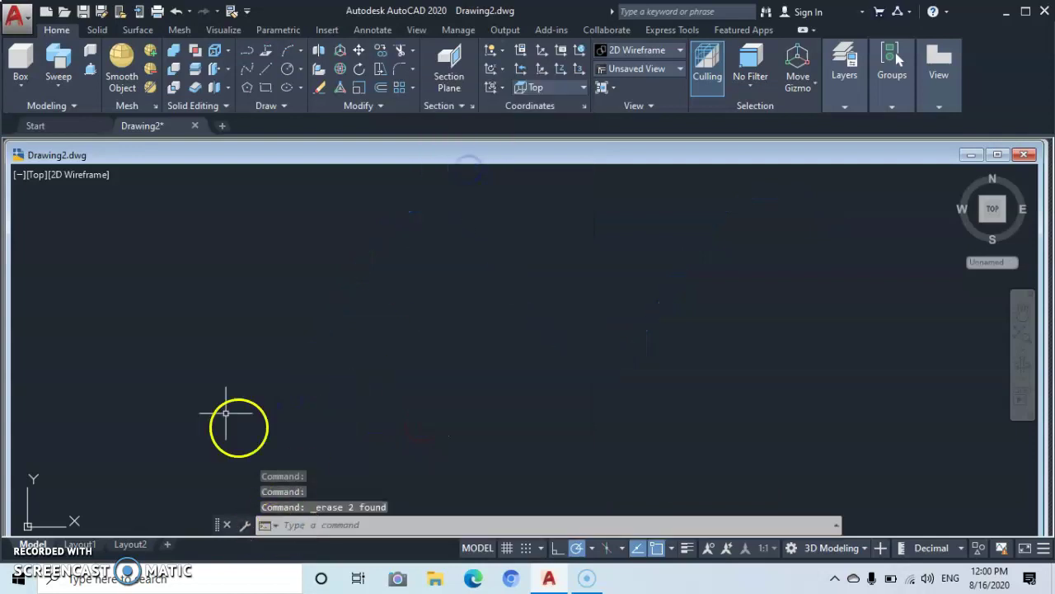
# Draw a straight horizontal two-point spline across the middle of the empty Top view.
pyautogui.click(244, 74)
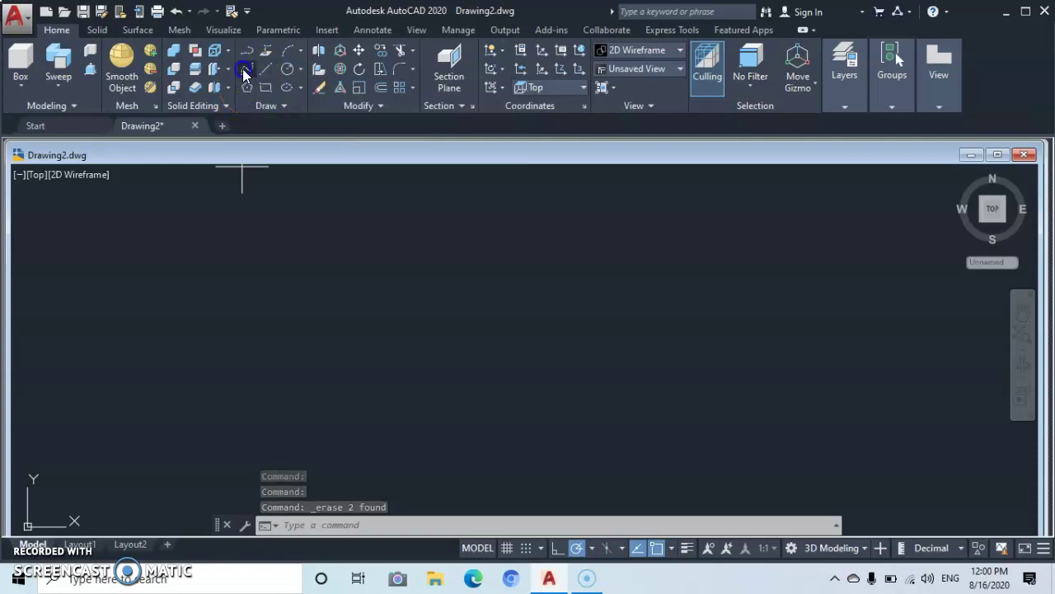
pyautogui.click(303, 341)
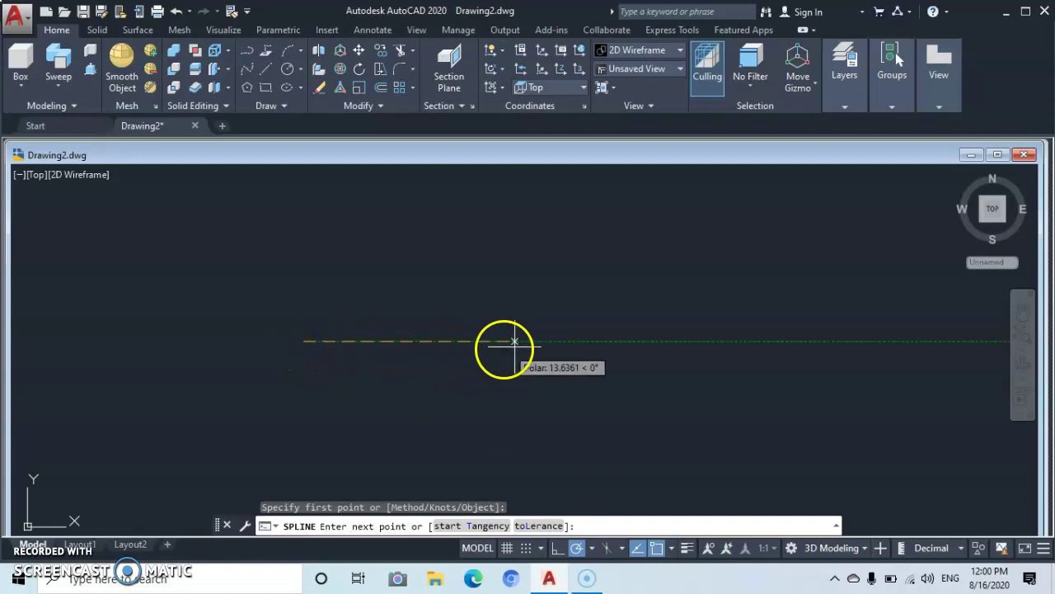
pyautogui.click(725, 342)
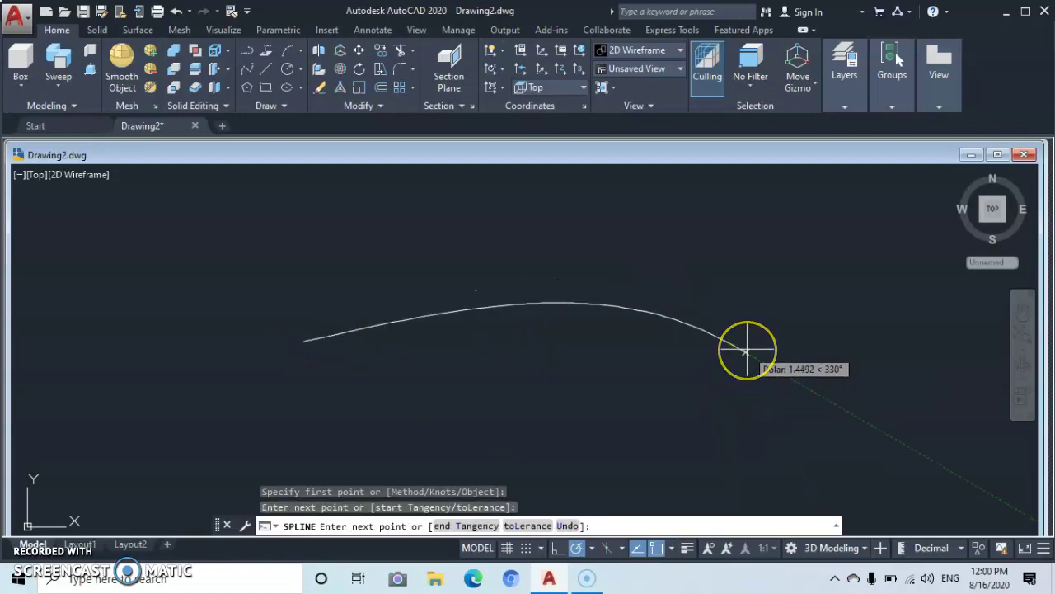
pyautogui.press('Return')
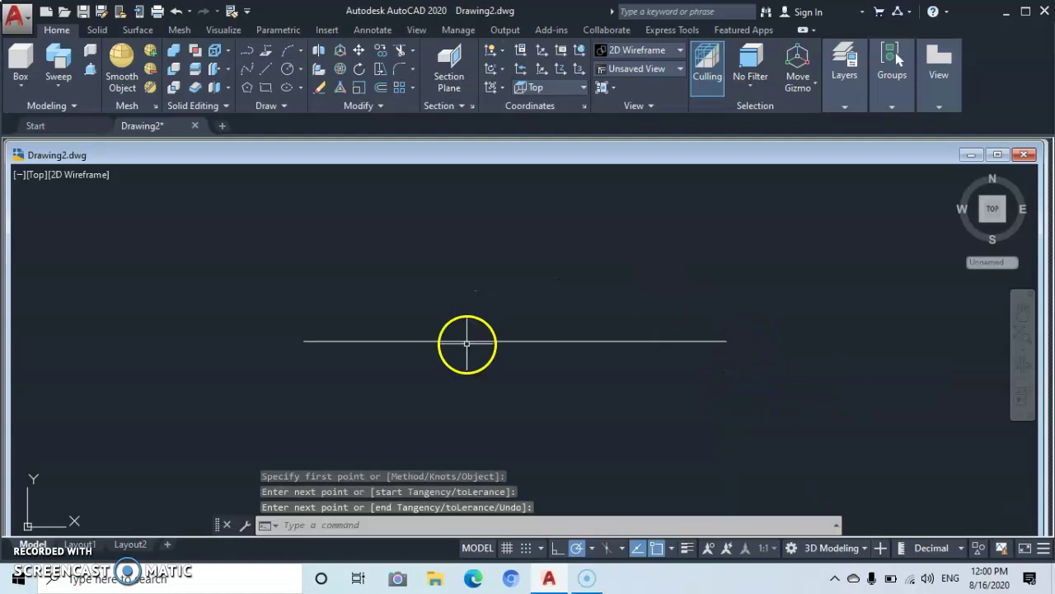
# Draw a five-sided polygon inscribed in a circle, centred on the left end of the straight spline.
pyautogui.click(247, 86)
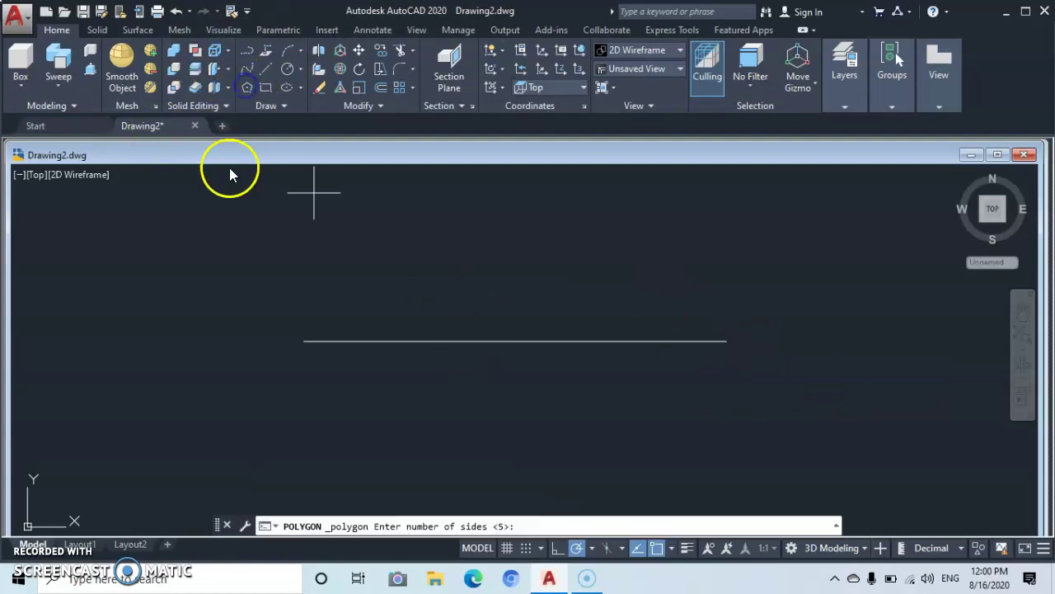
pyautogui.rightClick(288, 345)
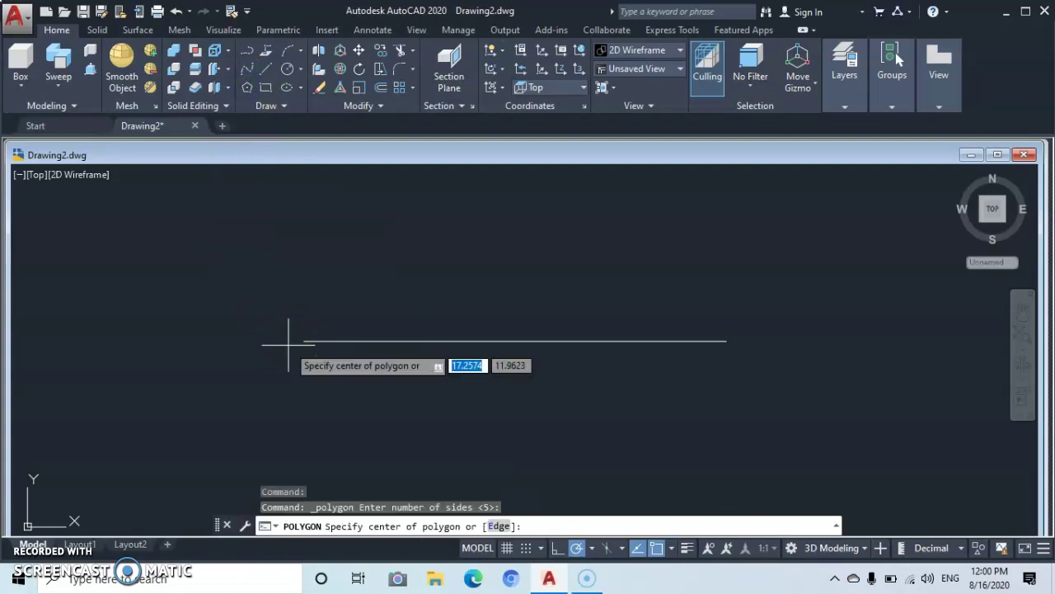
pyautogui.click(306, 342)
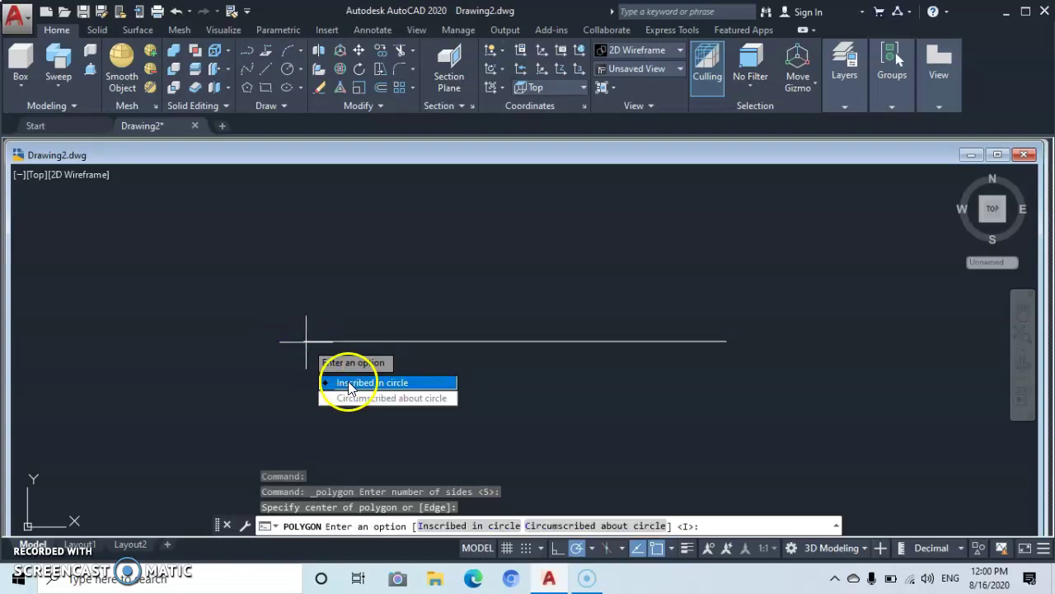
pyautogui.click(349, 384)
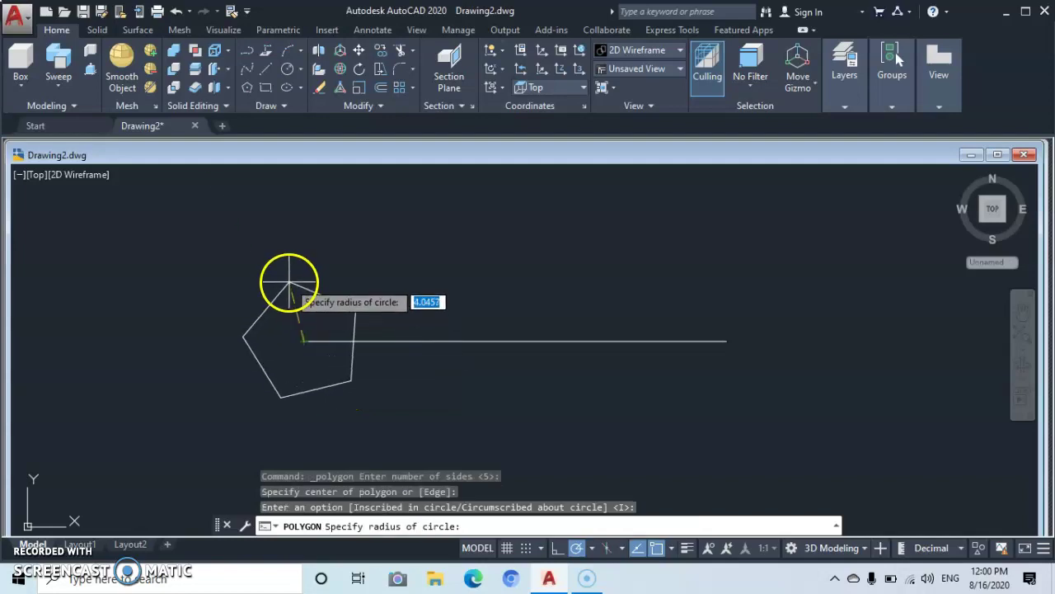
pyautogui.click(281, 292)
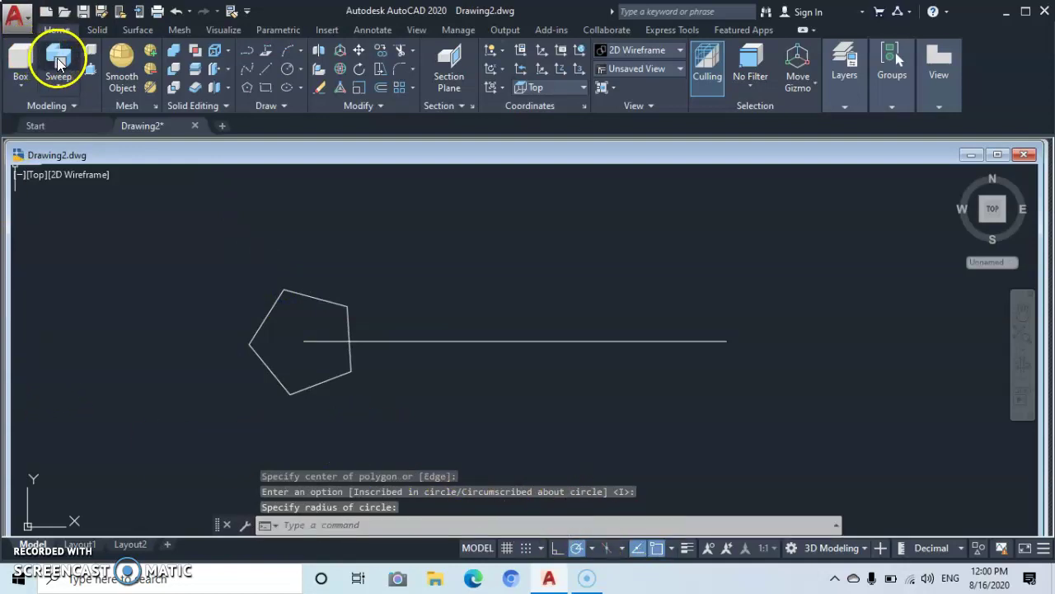
# Sweep the pentagon as a solid along the straight spline with a scale factor of 4.
pyautogui.click(62, 82)
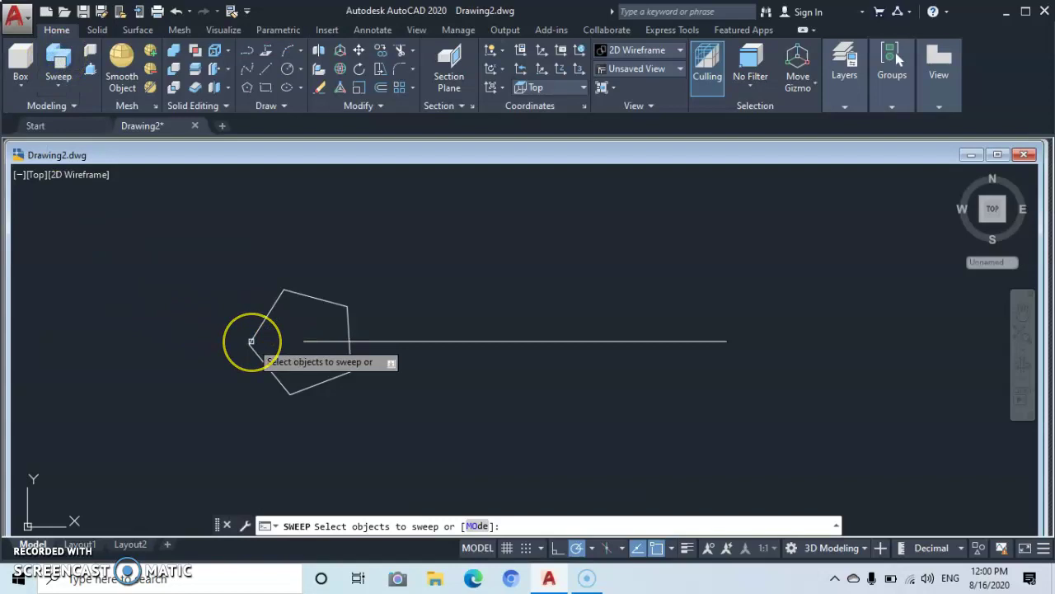
pyautogui.click(251, 340)
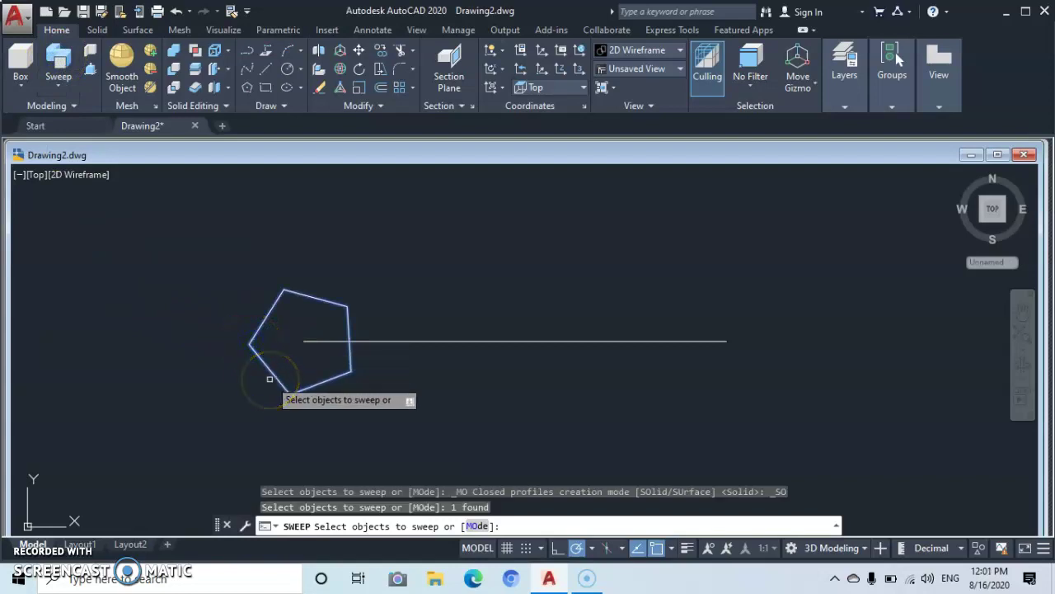
pyautogui.press('Return')
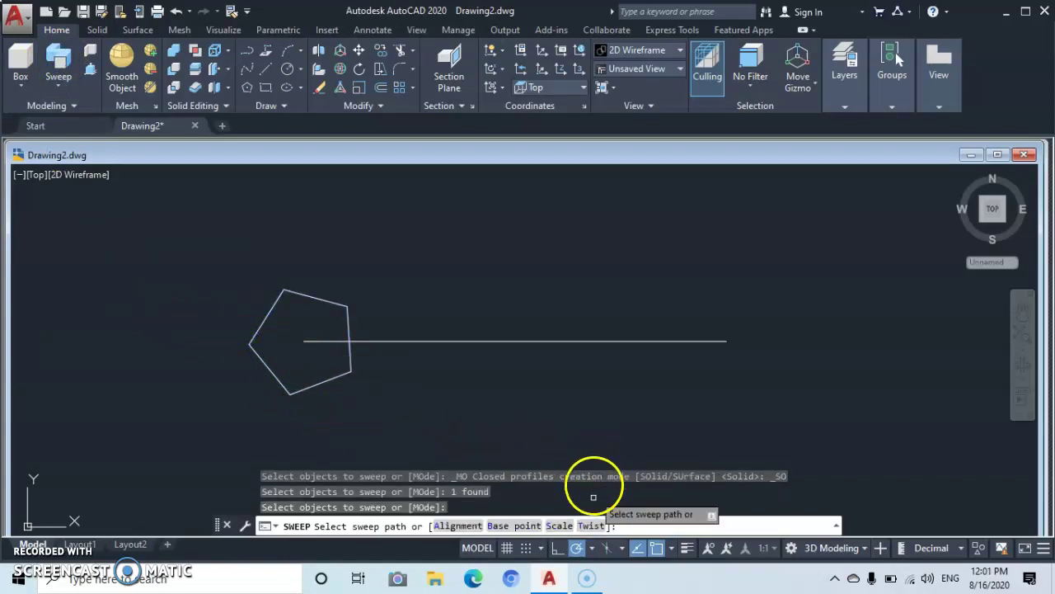
pyautogui.click(560, 525)
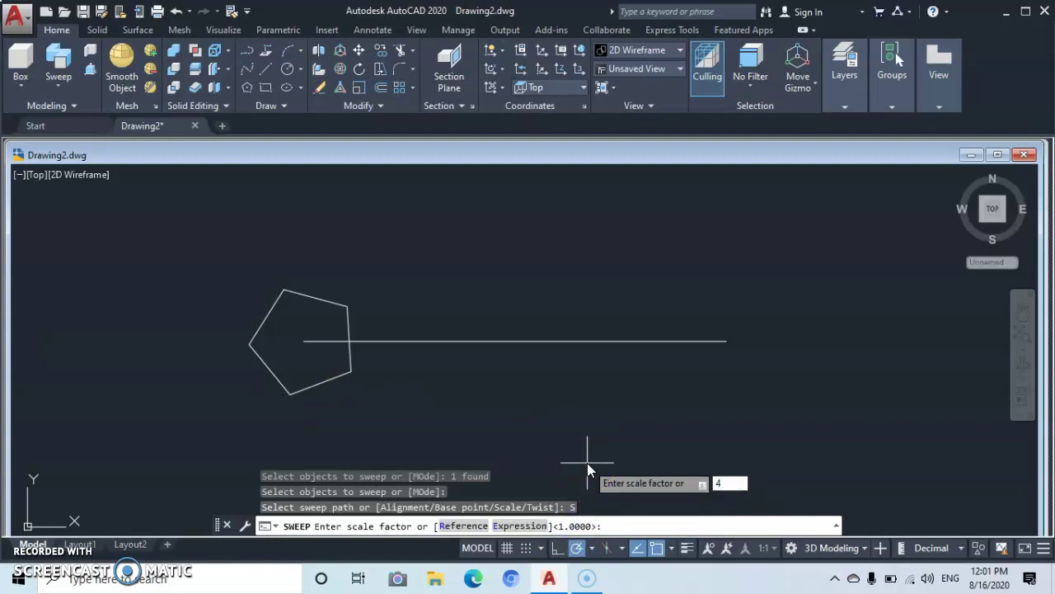
pyautogui.press('Return')
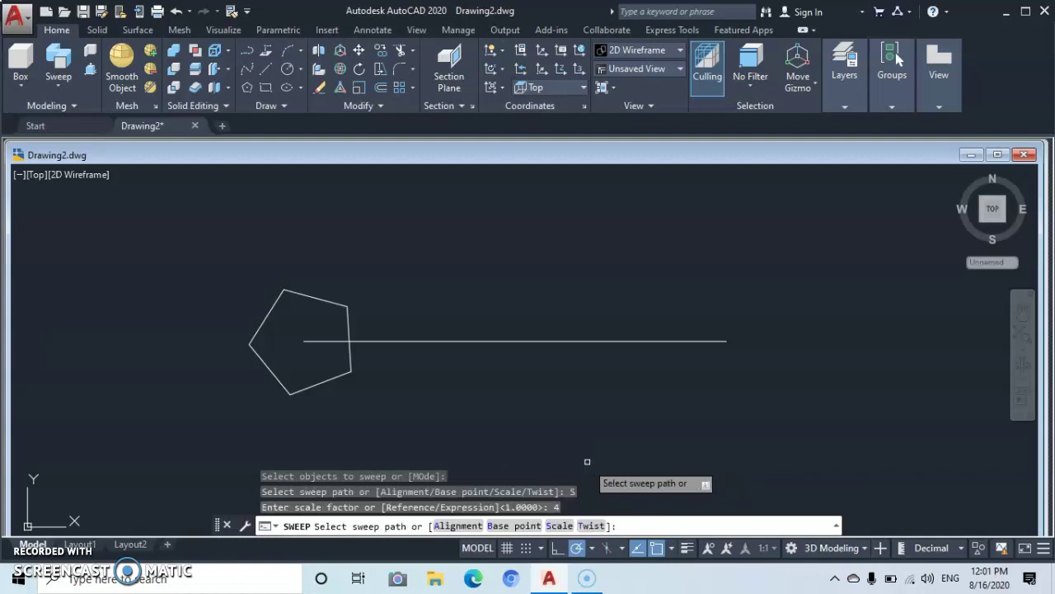
pyautogui.click(433, 338)
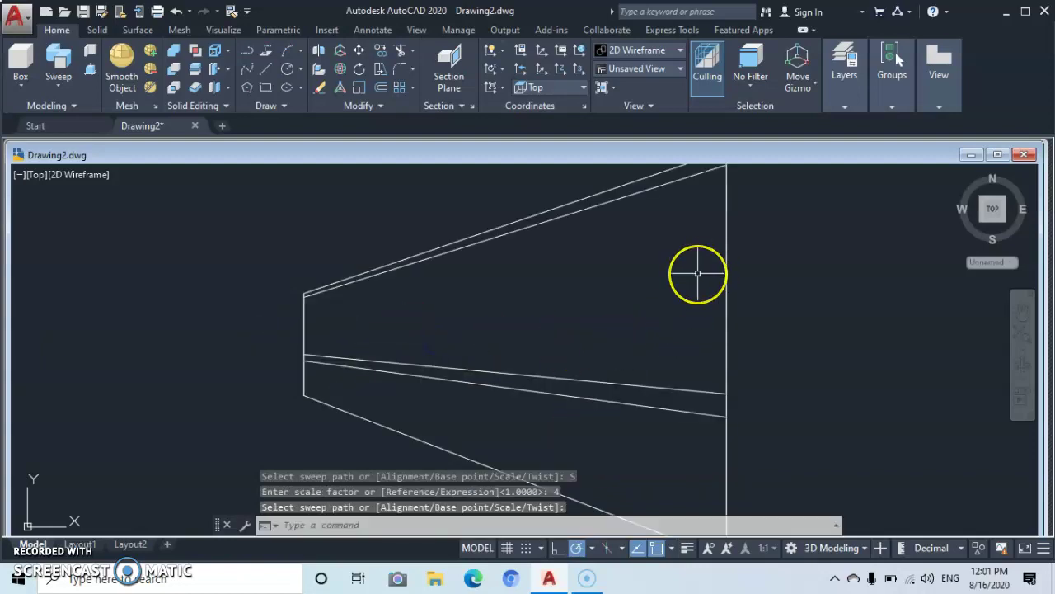
# Show the tapered straight sweep in the Realistic visual style and orbit it to inspect its faces and small end.
pyautogui.scroll(-2, 697, 273)
pyautogui.moveTo(698, 273); pyautogui.dragTo(667, 291, button='middle')
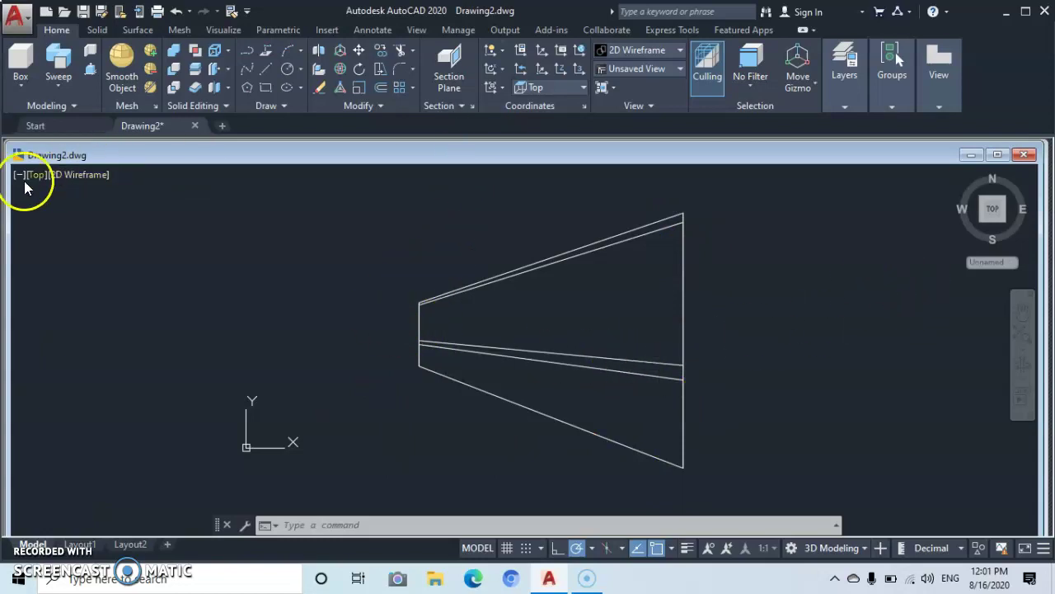
pyautogui.click(82, 175)
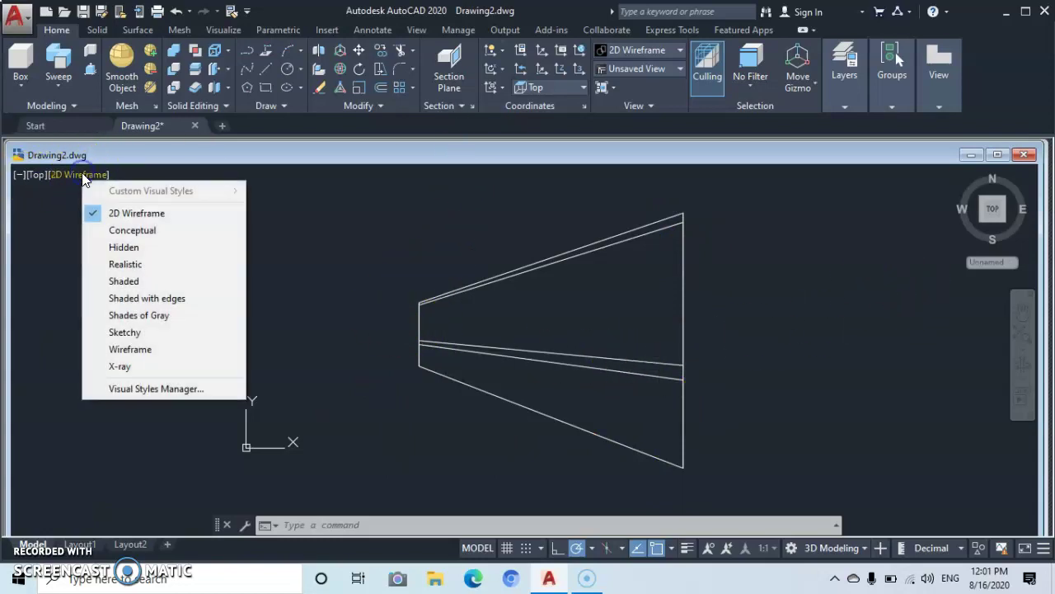
pyautogui.click(122, 269)
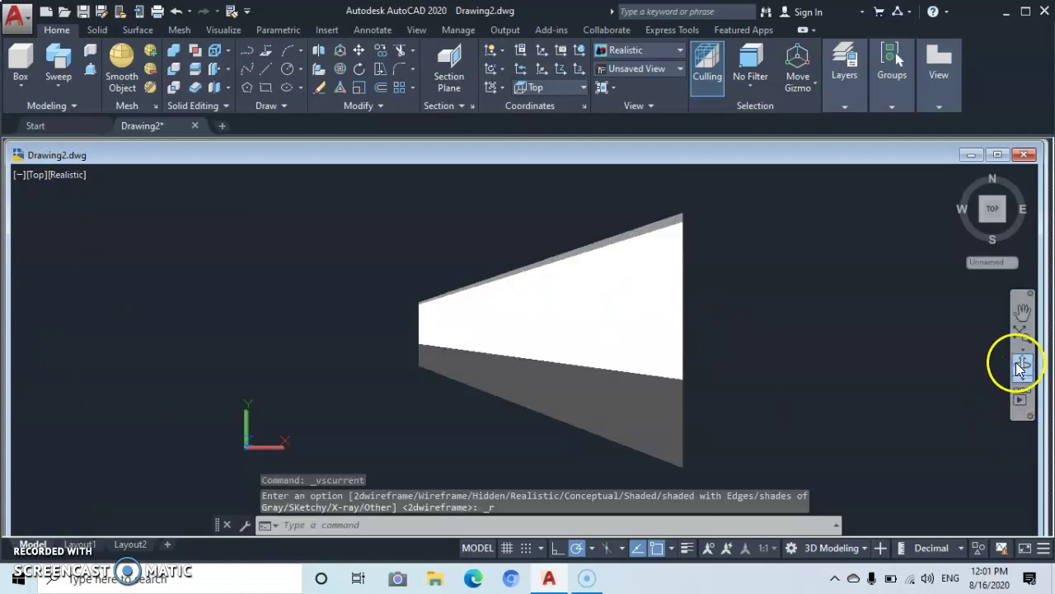
pyautogui.click(1020, 367)
pyautogui.moveTo(733, 394); pyautogui.dragTo(745, 328)
pyautogui.moveTo(556, 347); pyautogui.dragTo(659, 330)
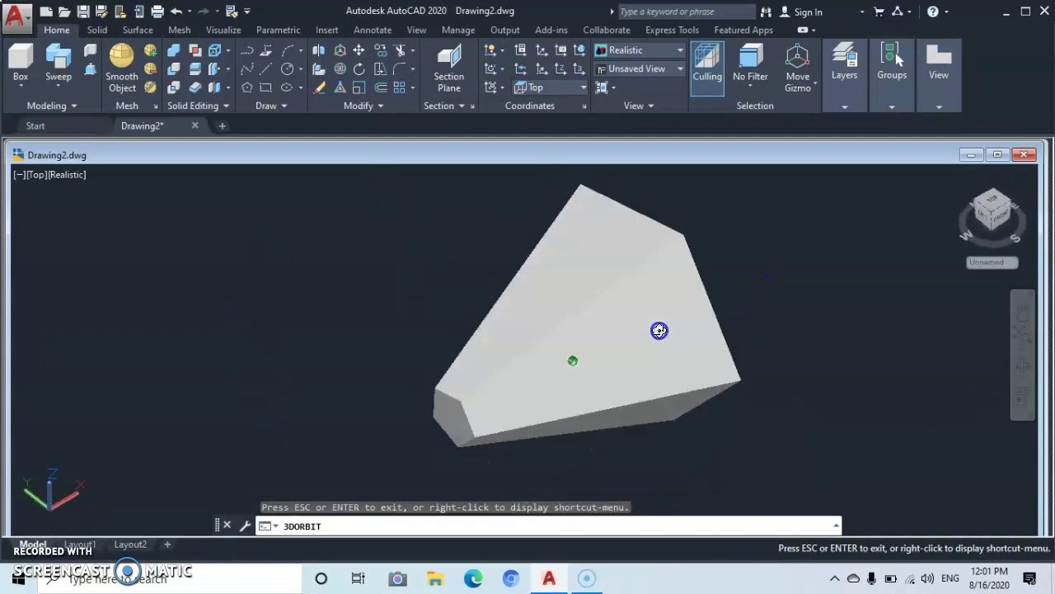